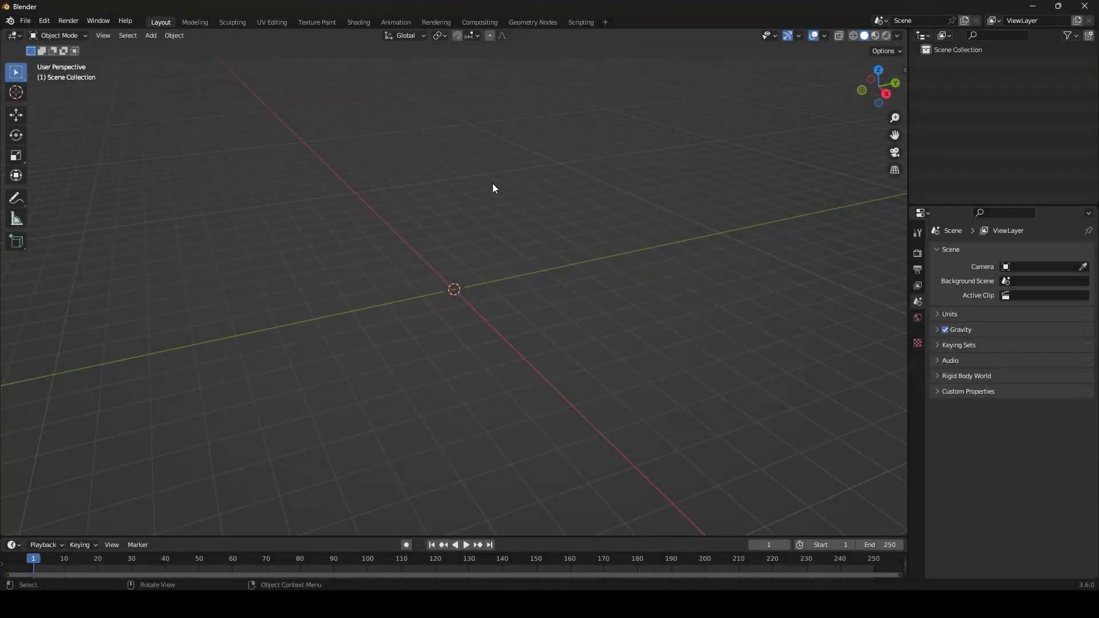
pyautogui.moveTo(430, 250); pyautogui.dragTo(403, 270, button='middle')
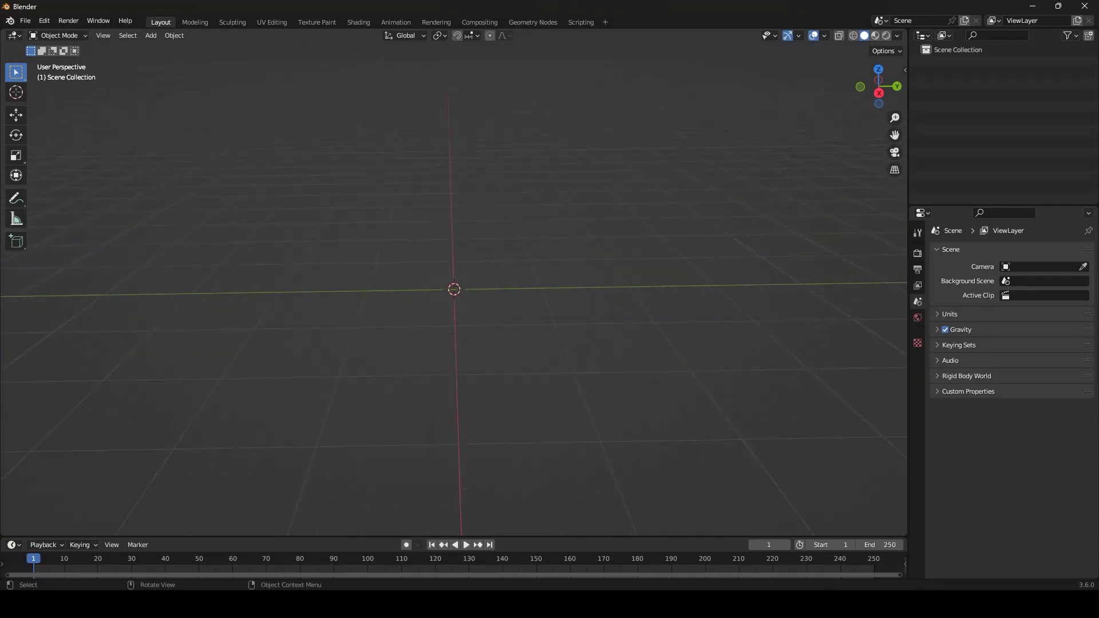
pyautogui.scroll(2, 458, 290)
pyautogui.moveTo(453, 289)
pyautogui.mouseDown(button='middle')
pyautogui.moveTo(452, 270)
pyautogui.moveTo(457, 295)
pyautogui.mouseUp(button='middle')
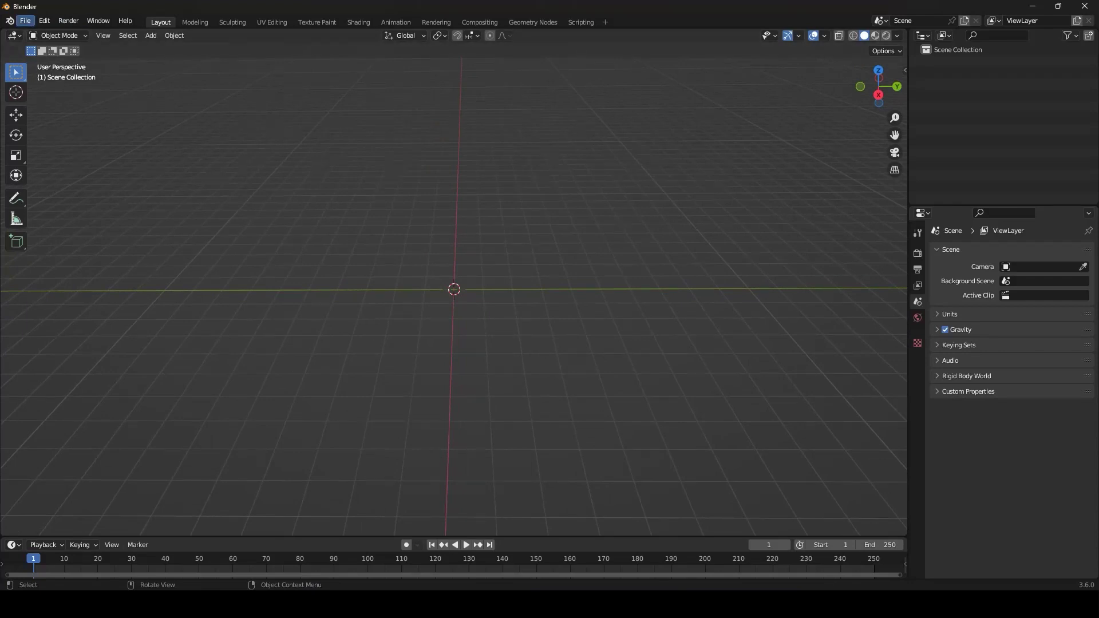
# - Import the rifle model from its folder as an Arma 3 P3D file, with each LOD on its own layer
pyautogui.click(26, 21)
pyautogui.moveTo(72, 176)
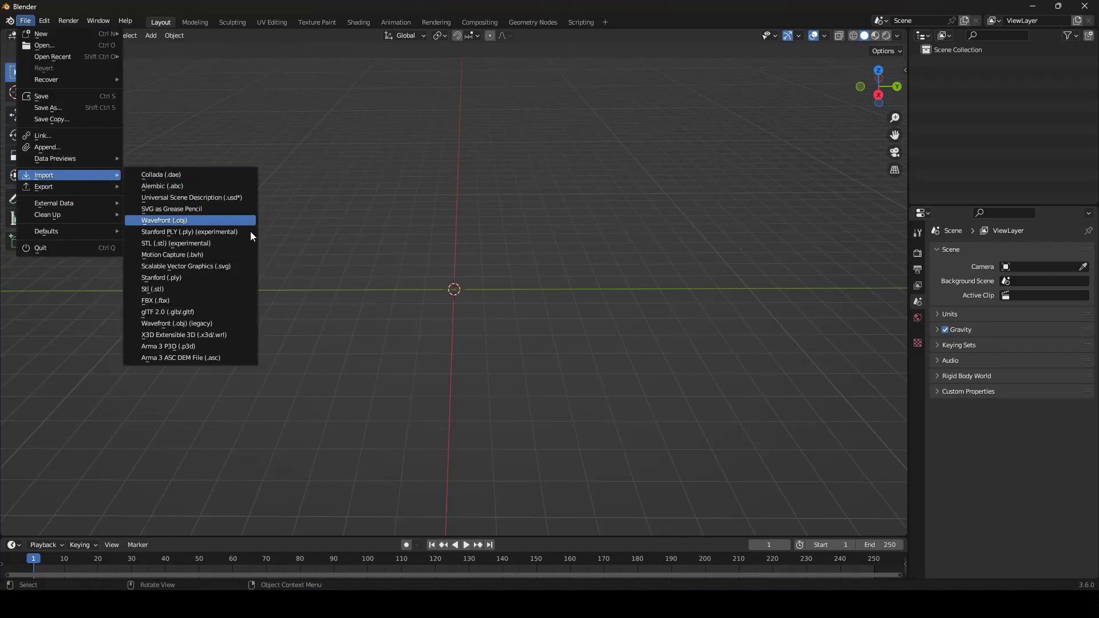
pyautogui.click(199, 345)
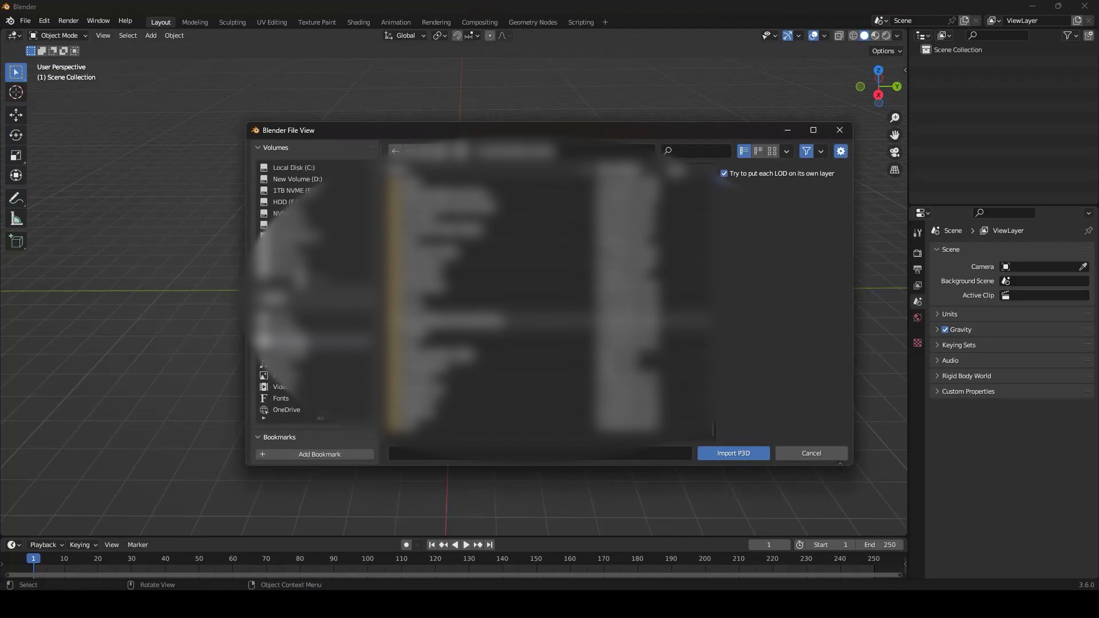
pyautogui.scroll(-10, 620, 355)
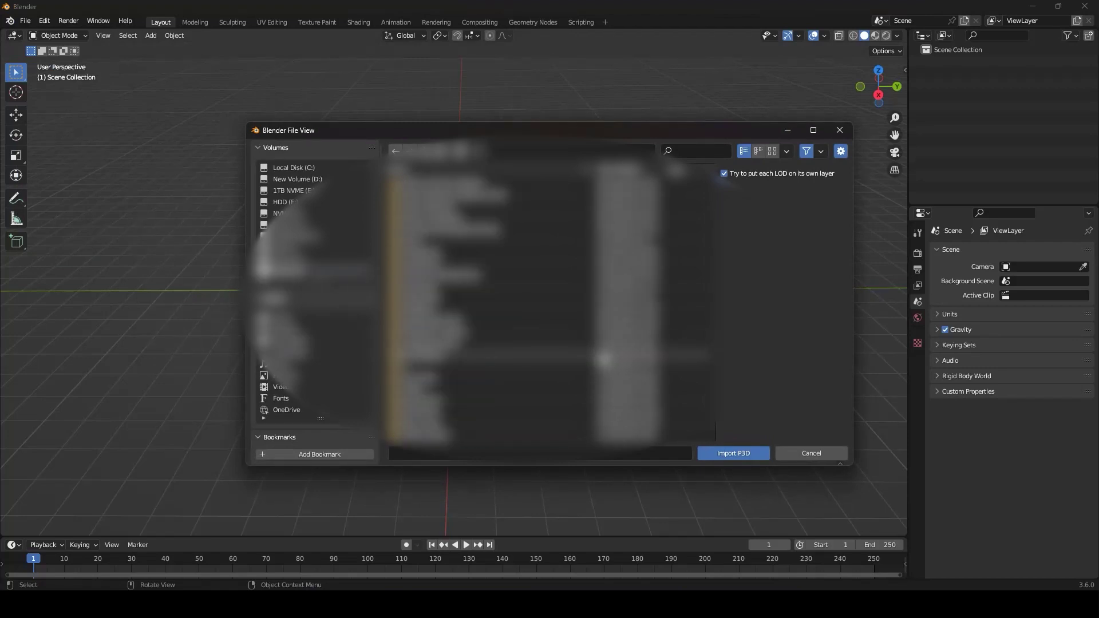
pyautogui.scroll(4, 601, 362)
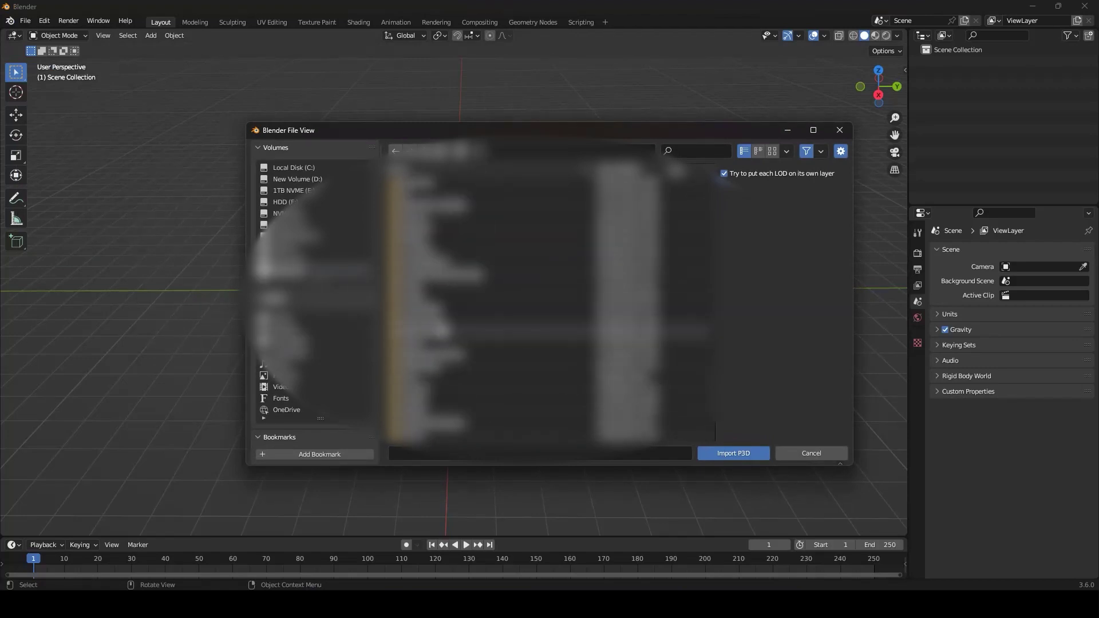
pyautogui.scroll(1, 485, 363)
pyautogui.scroll(-2, 452, 344)
pyautogui.scroll(9, 451, 343)
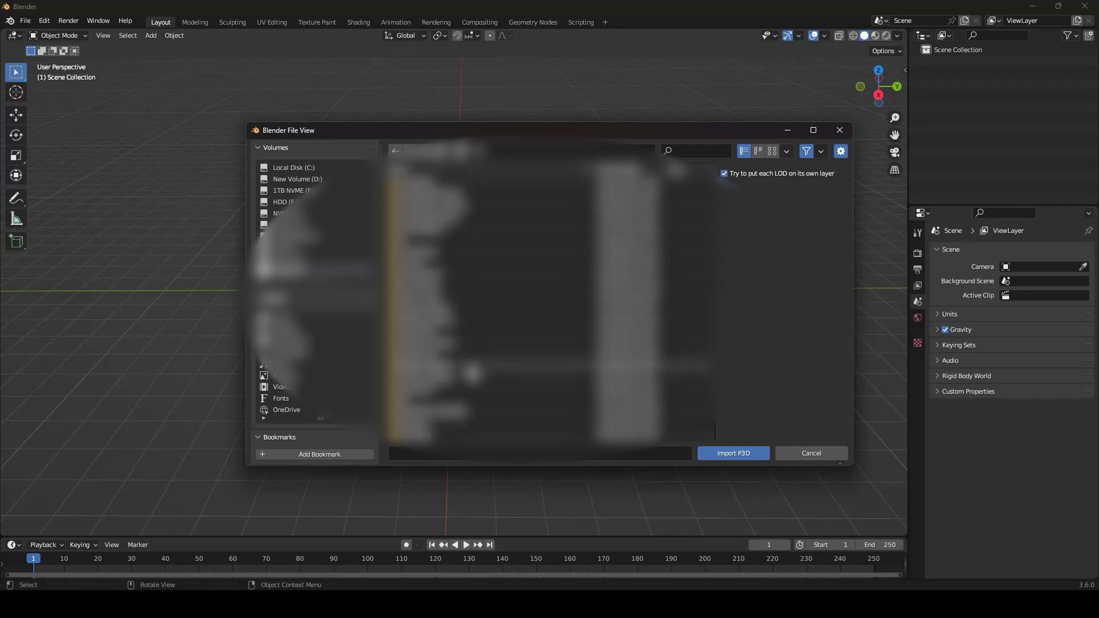
pyautogui.click(451, 367)
pyautogui.doubleClick(457, 367)
pyautogui.doubleClick(436, 209)
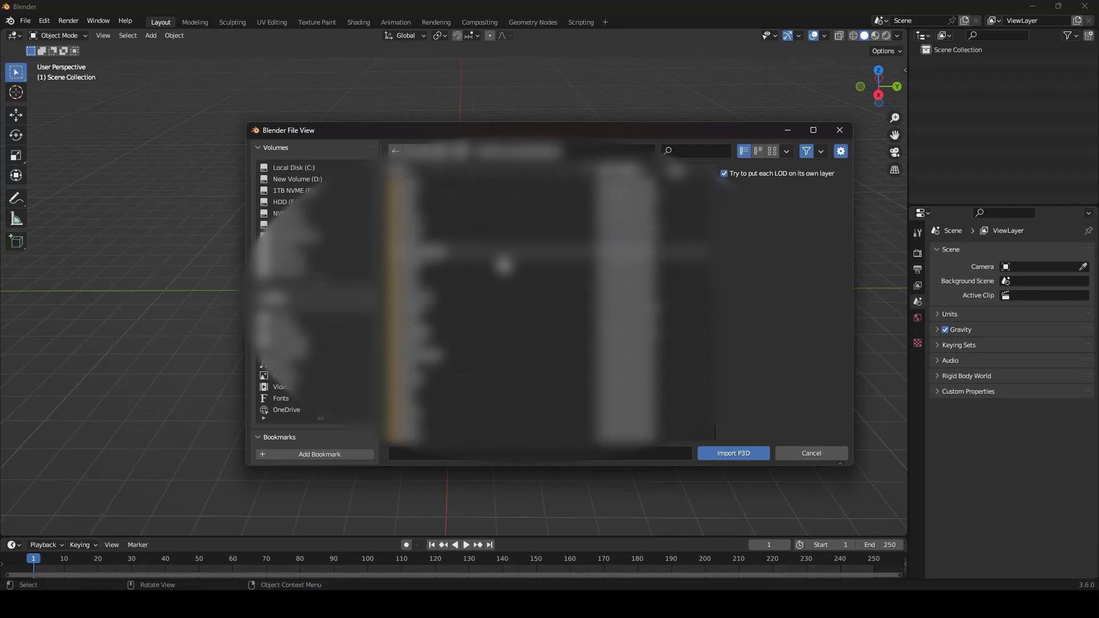
pyautogui.scroll(-3, 503, 300)
pyautogui.scroll(-12, 504, 304)
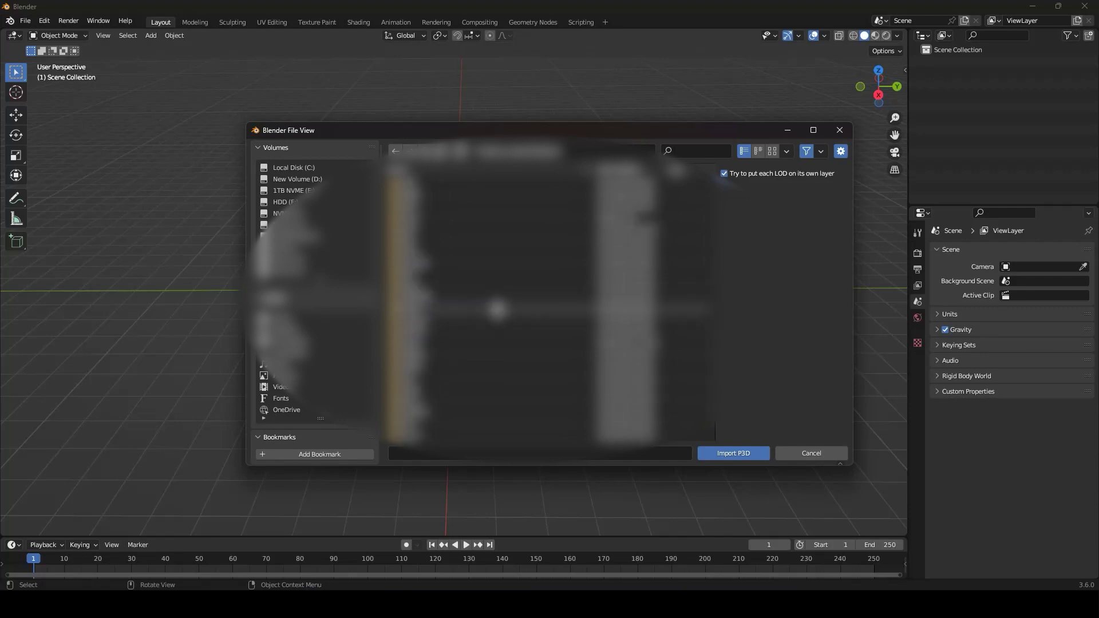
pyautogui.doubleClick(446, 368)
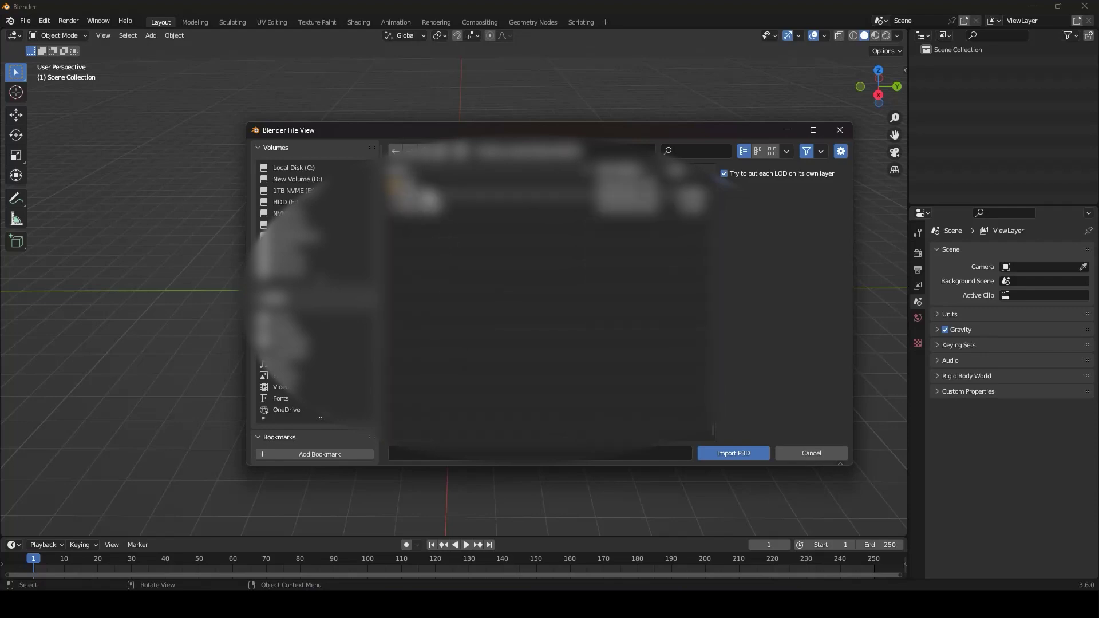
pyautogui.doubleClick(449, 201)
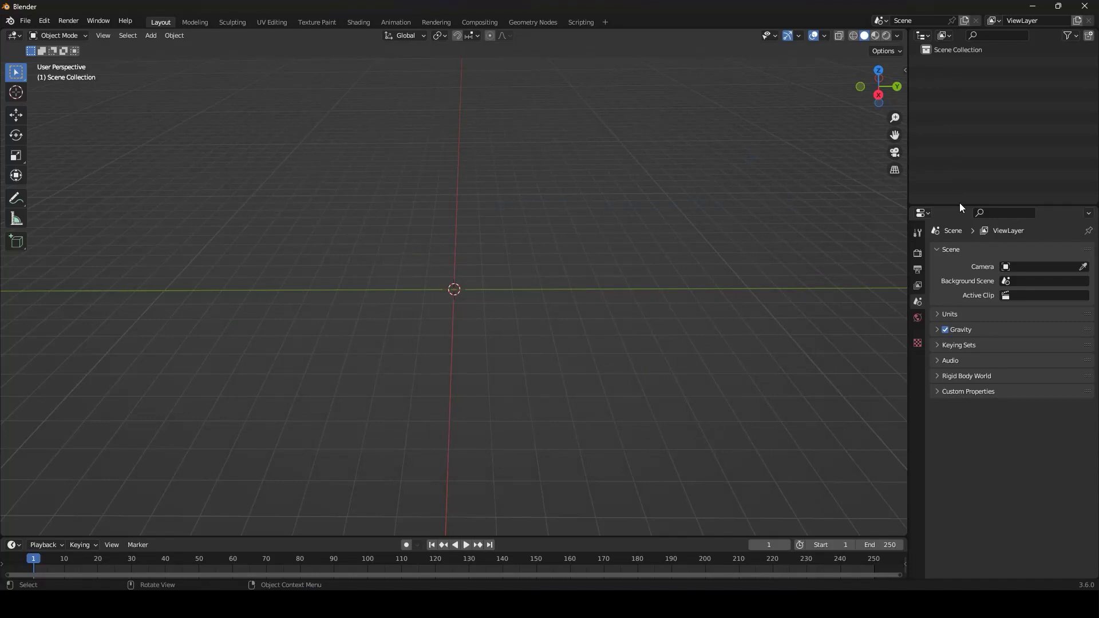
# - Enlarge the scene object list and run DayZ Import Cleanup on object 0
pyautogui.moveTo(959, 203); pyautogui.dragTo(977, 293)
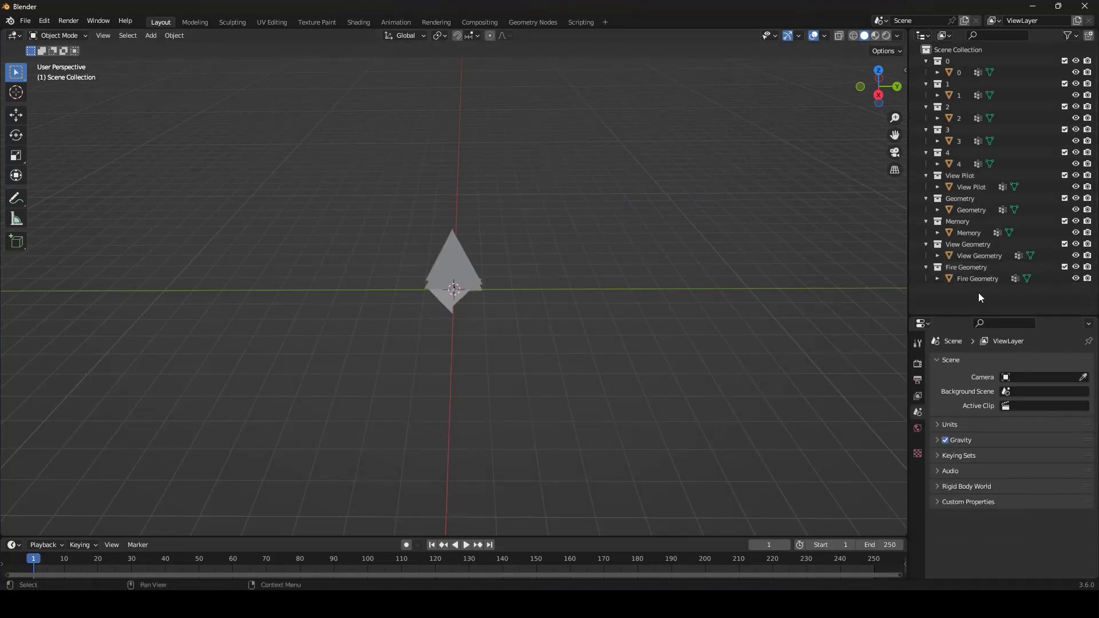
pyautogui.click(956, 73)
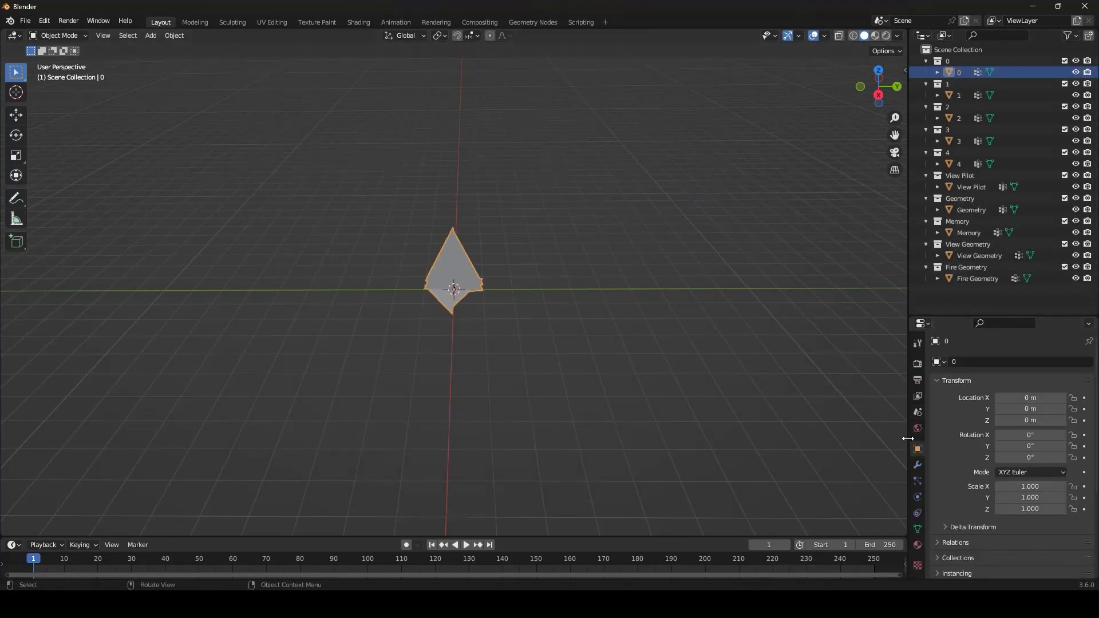
pyautogui.scroll(-5, 969, 528)
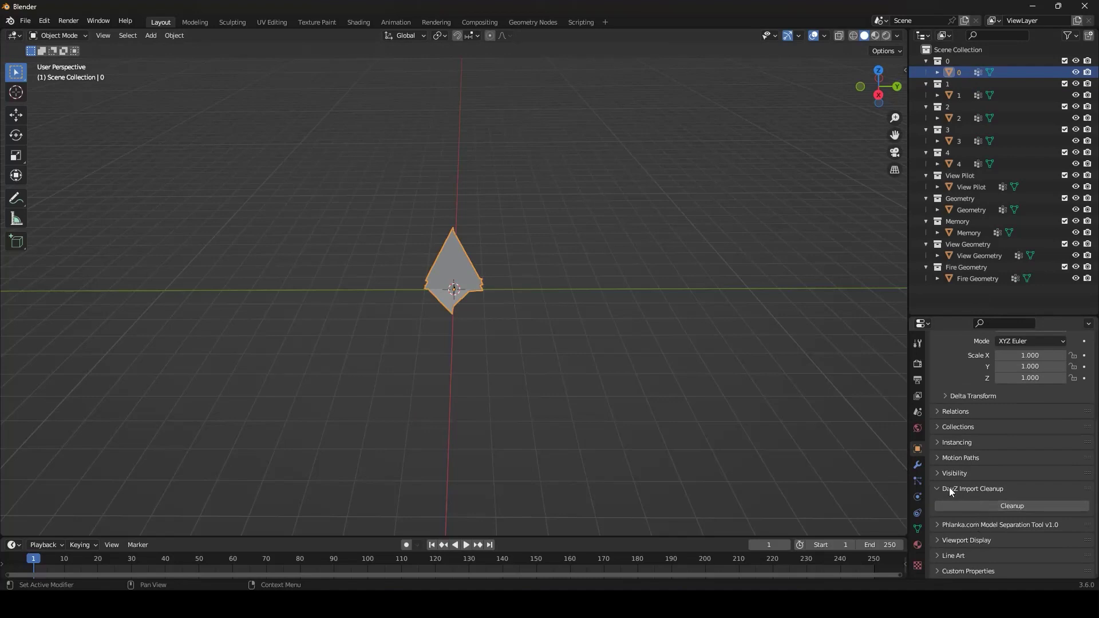
pyautogui.click(1008, 506)
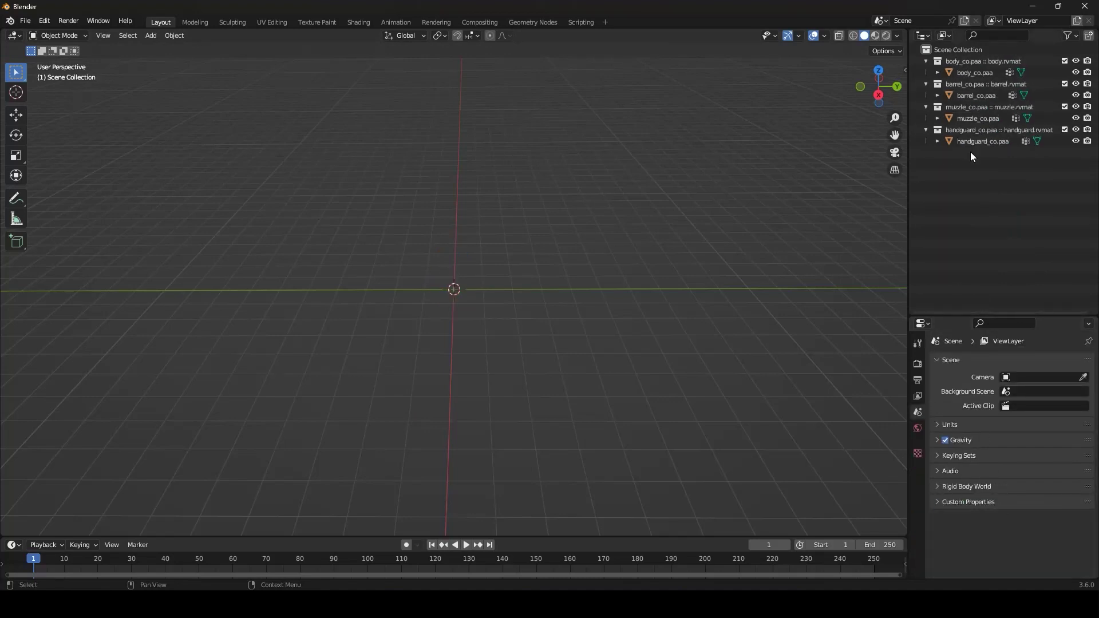
# - Rename the body_co.paa object as color1 and the barrel_co.paa object as color2
pyautogui.doubleClick(971, 73)
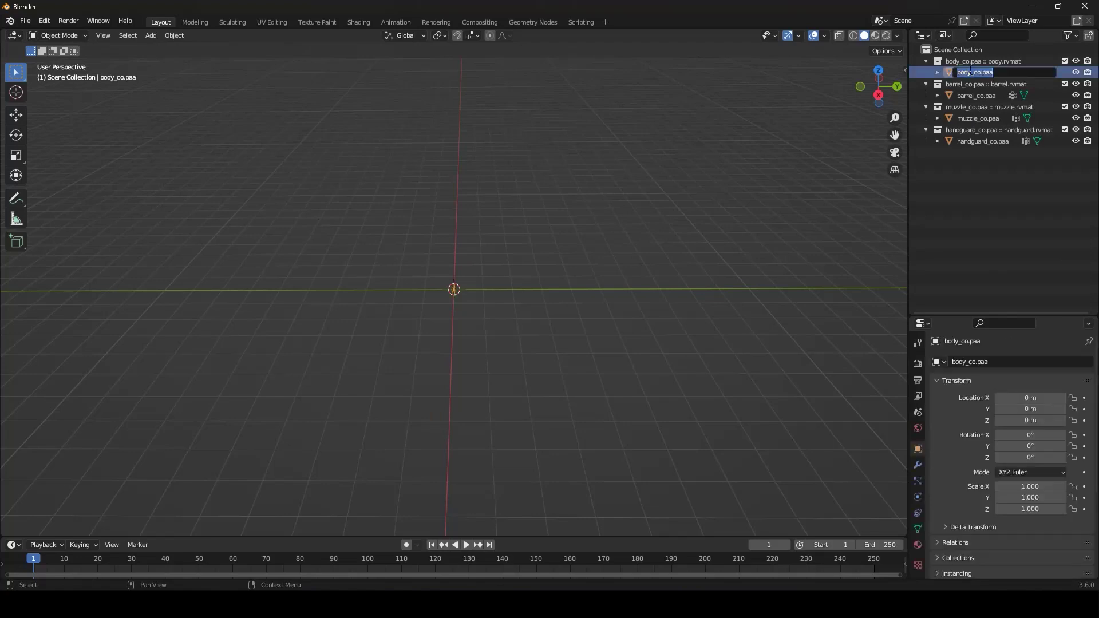
pyautogui.write('color1')
pyautogui.press('Return')
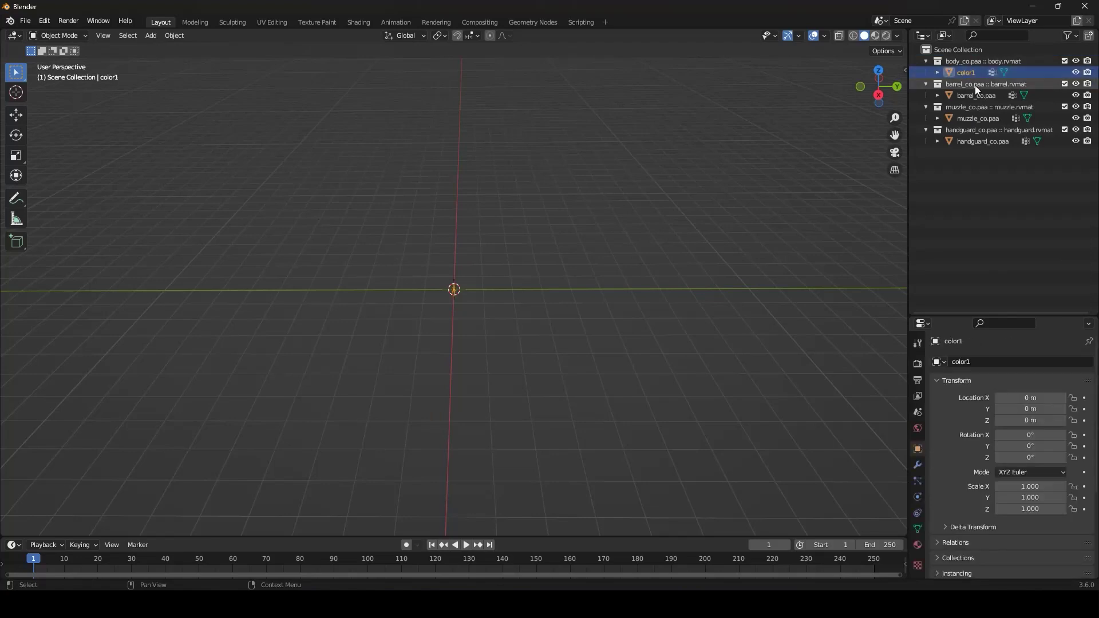
pyautogui.doubleClick(975, 95)
pyautogui.write('color2')
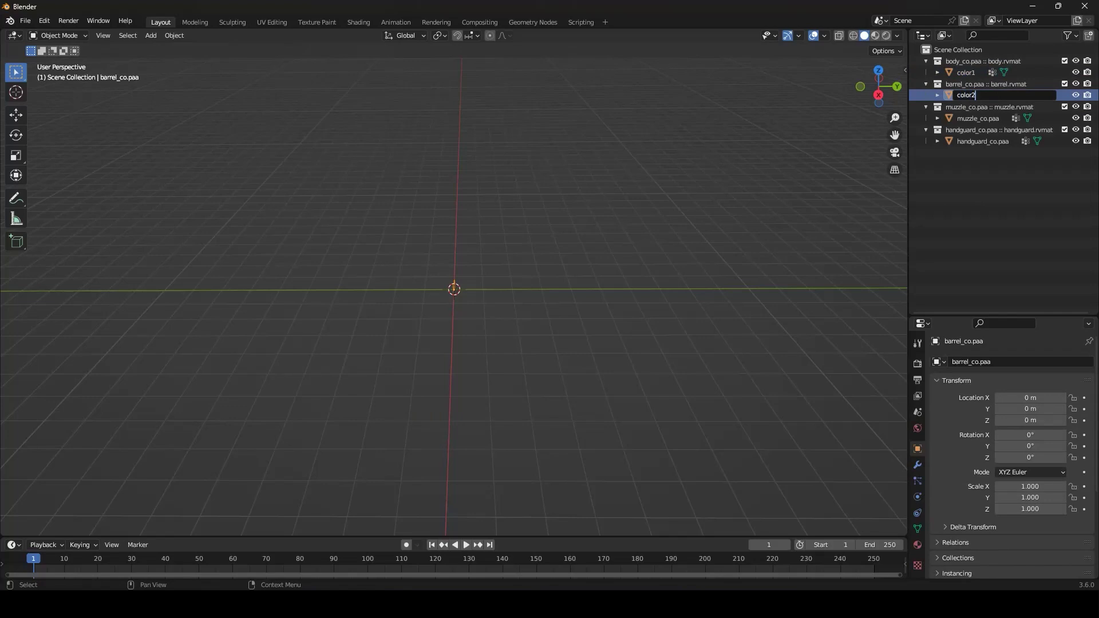
pyautogui.press('Return')
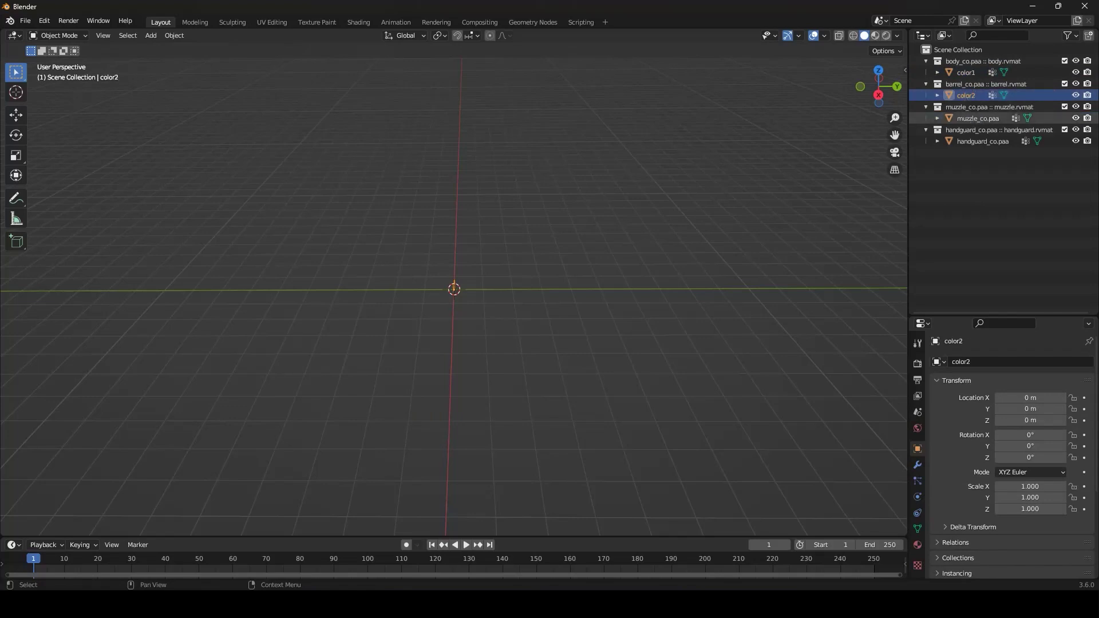
# - Rename the muzzle_co.paa object as color3 and the handguard_co.paa object as color4
pyautogui.doubleClick(976, 118)
pyautogui.write('color3')
pyautogui.press('Return')
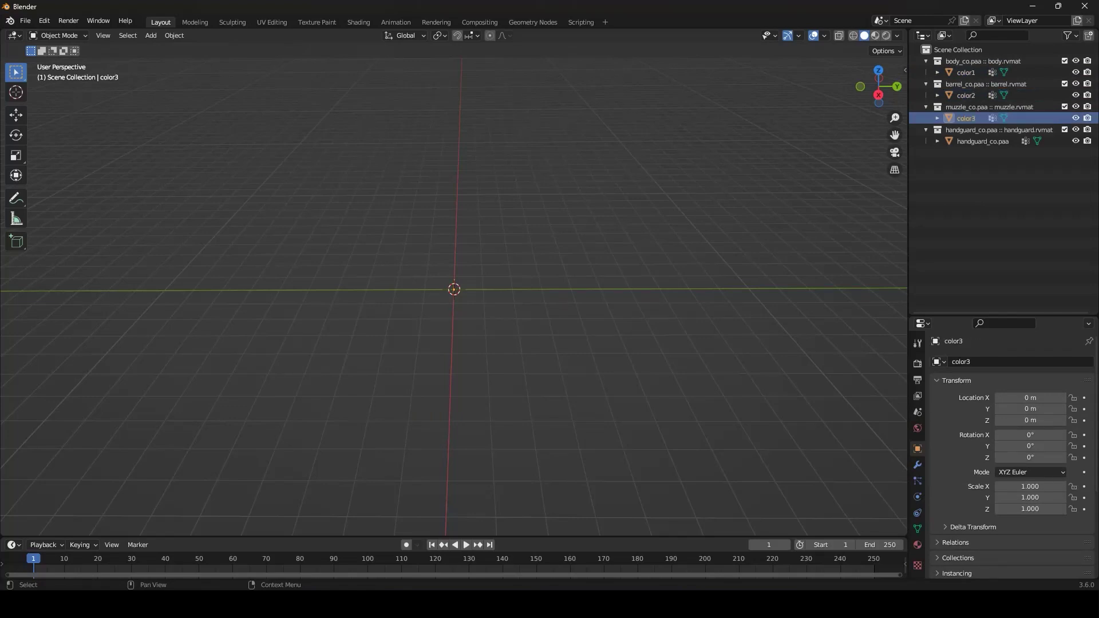
pyautogui.doubleClick(978, 140)
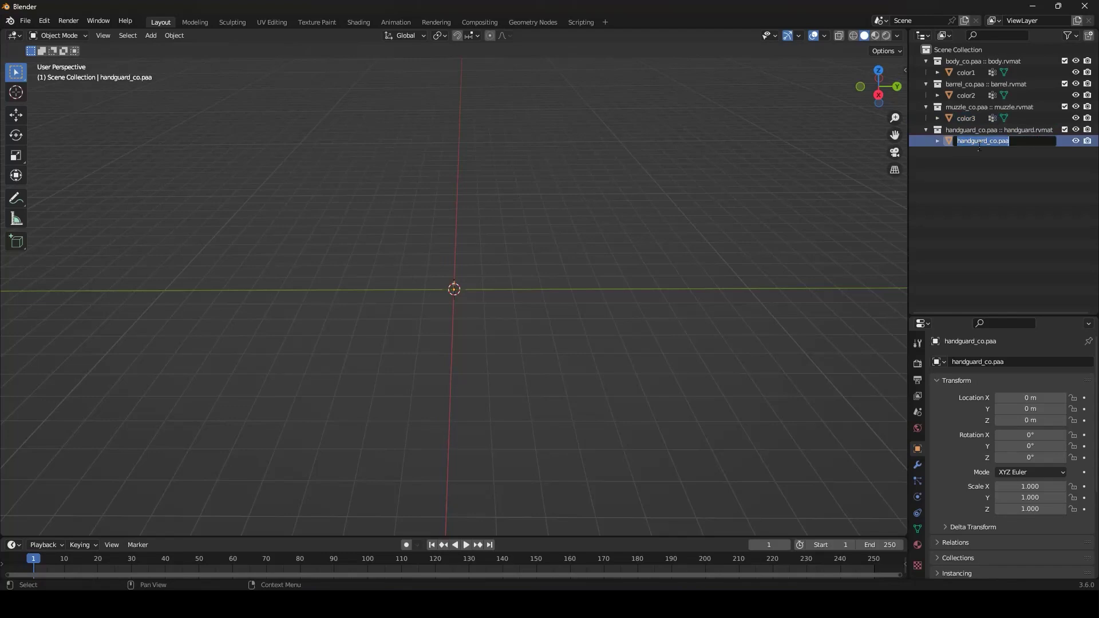
pyautogui.write('color4')
pyautogui.press('Return')
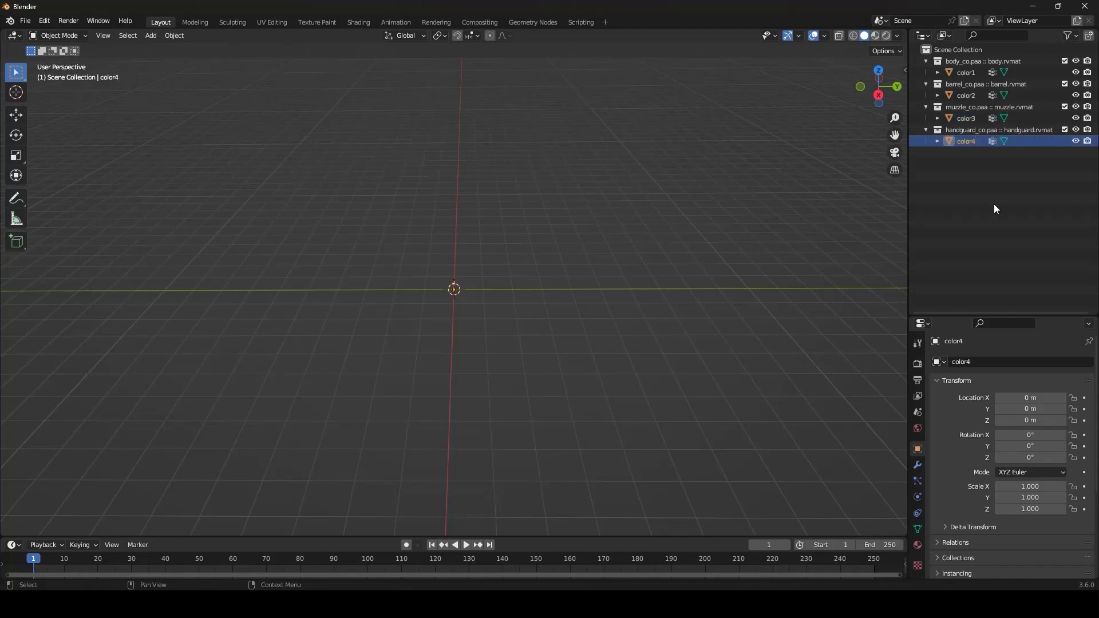
# - Select the rifle body object color1 and enter Edit Mode with face selection
pyautogui.moveTo(989, 316); pyautogui.dragTo(989, 190)
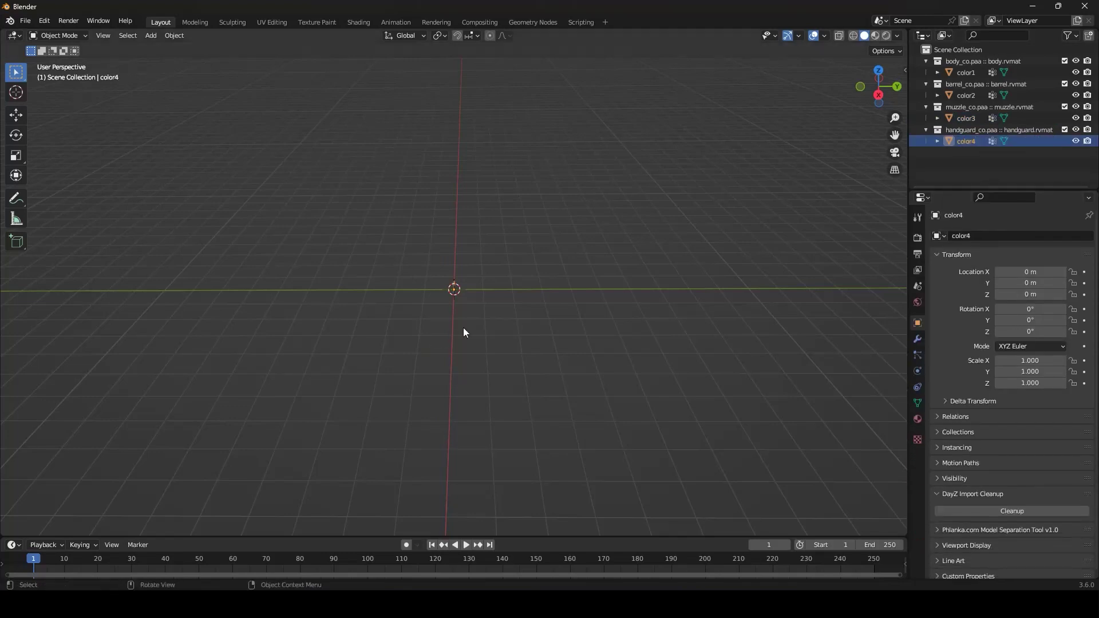
pyautogui.scroll(15, 465, 326)
pyautogui.moveTo(464, 327); pyautogui.dragTo(569, 263, button='middle')
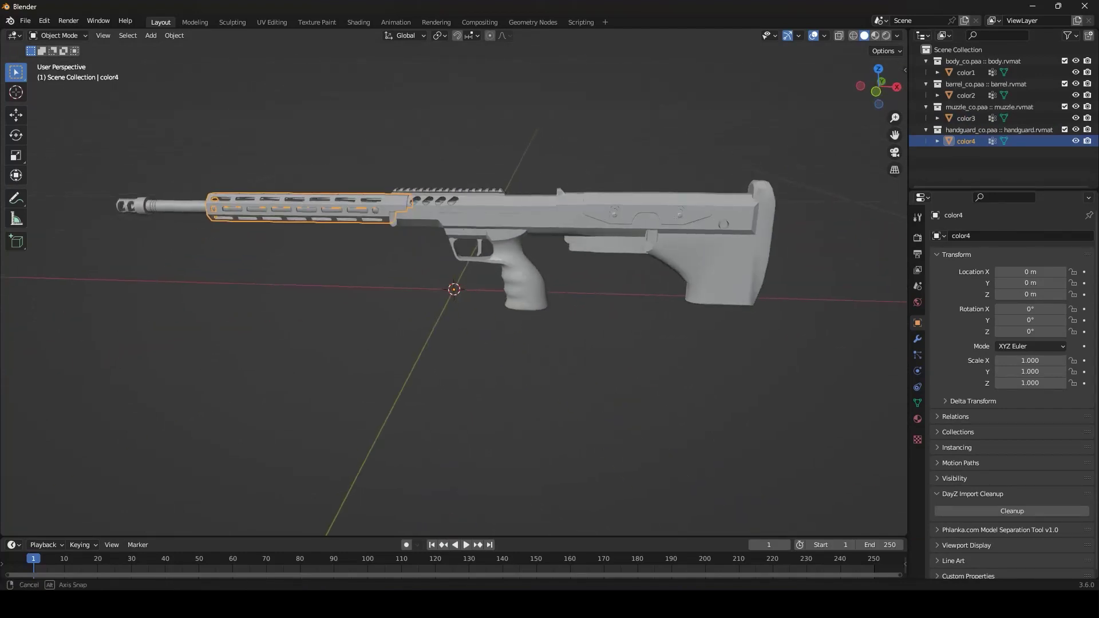
pyautogui.click(581, 201)
pyautogui.scroll(4, 582, 200)
pyautogui.keyDown('shift'); pyautogui.moveTo(625, 221); pyautogui.dragTo(553, 339, button='middle'); pyautogui.keyUp('shift')
pyautogui.press('Tab')
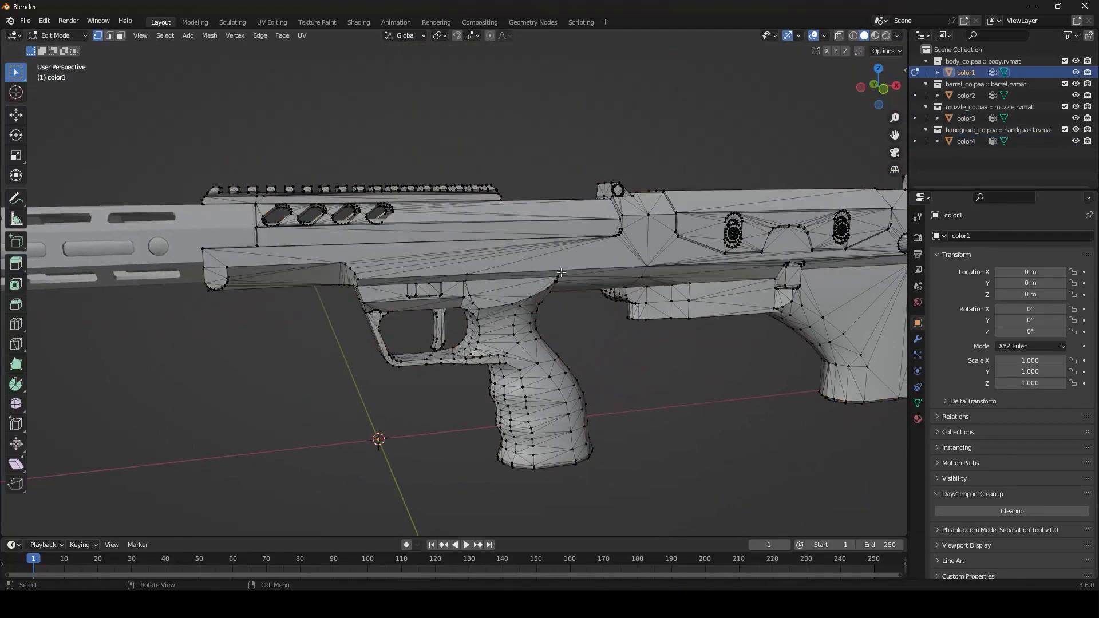
pyautogui.scroll(3, 559, 257)
pyautogui.click(120, 35)
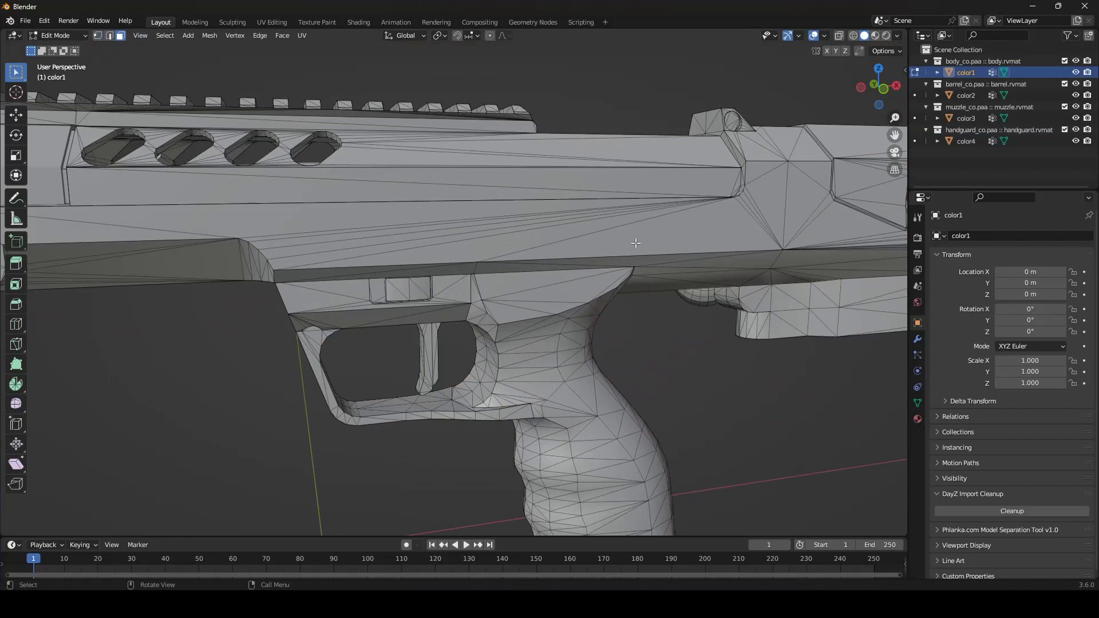
# - Try to separate the linked faces of the rifle body's side panels into their own object
pyautogui.press('l')
pyautogui.press('l')
pyautogui.press('l')
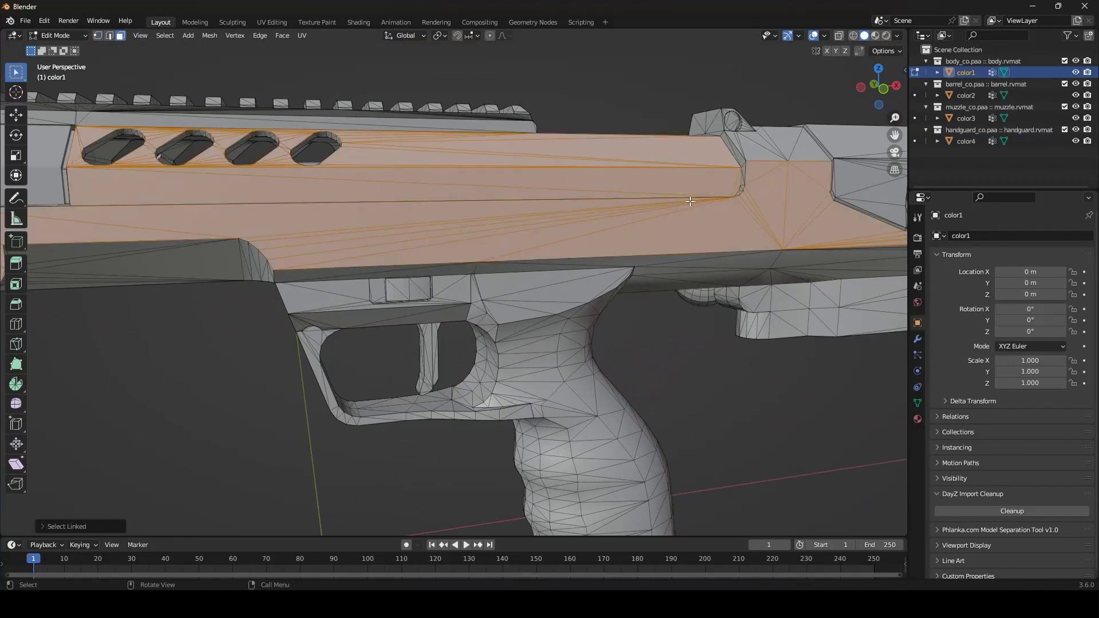
pyautogui.scroll(-3, 664, 210)
pyautogui.press('p')
pyautogui.click(635, 212)
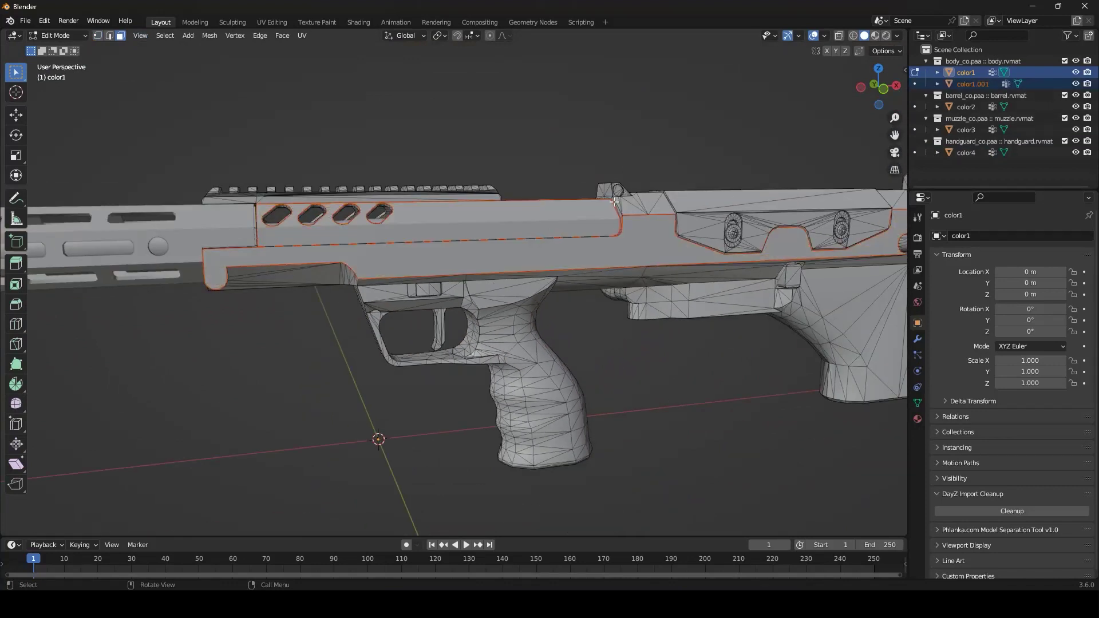
# - Undo the separation of the side panel faces and return to Object Mode
pyautogui.hotkey('ctrl', 'z')
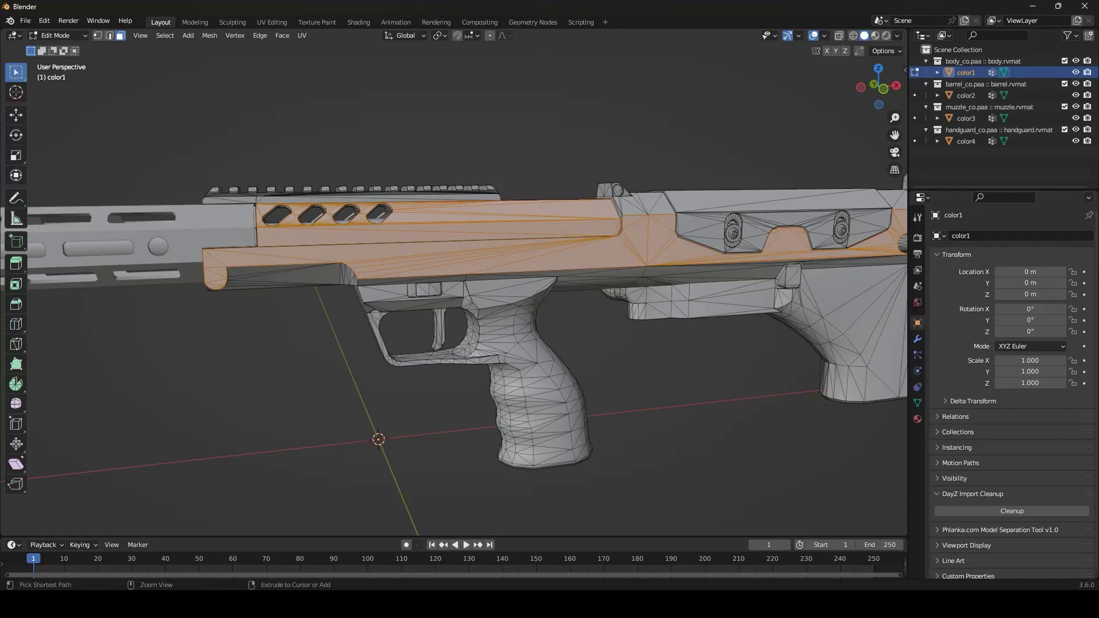
pyautogui.press('Tab')
pyautogui.scroll(-3, 672, 225)
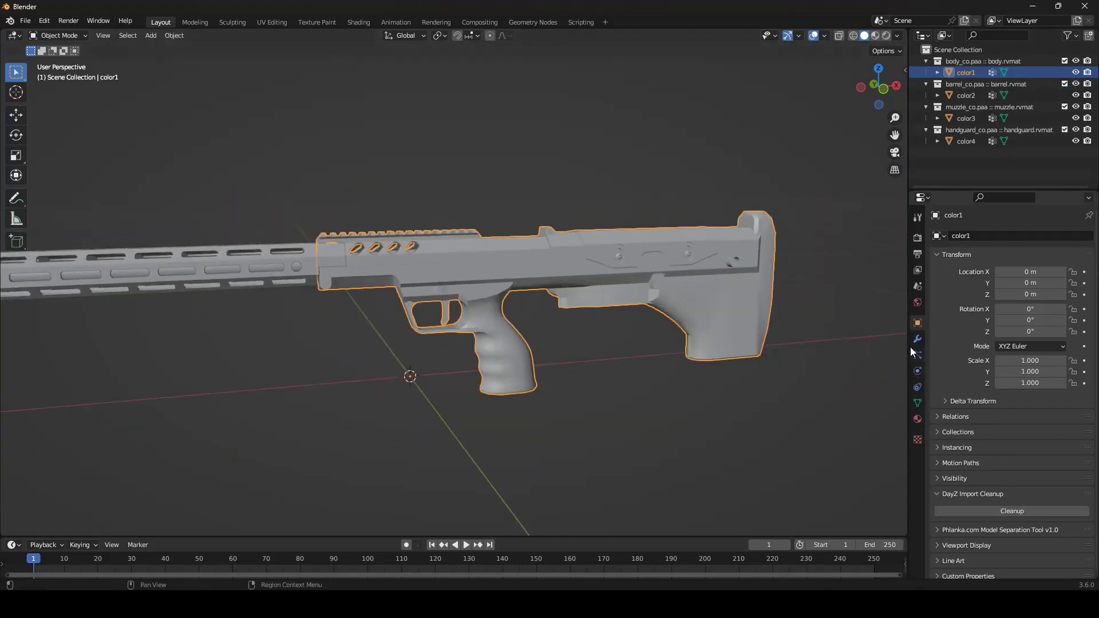
# - Separate the rifle body into pieces with the Phlanka.com Model Separation Tool, adding color1 as Object 1
pyautogui.scroll(-1, 994, 492)
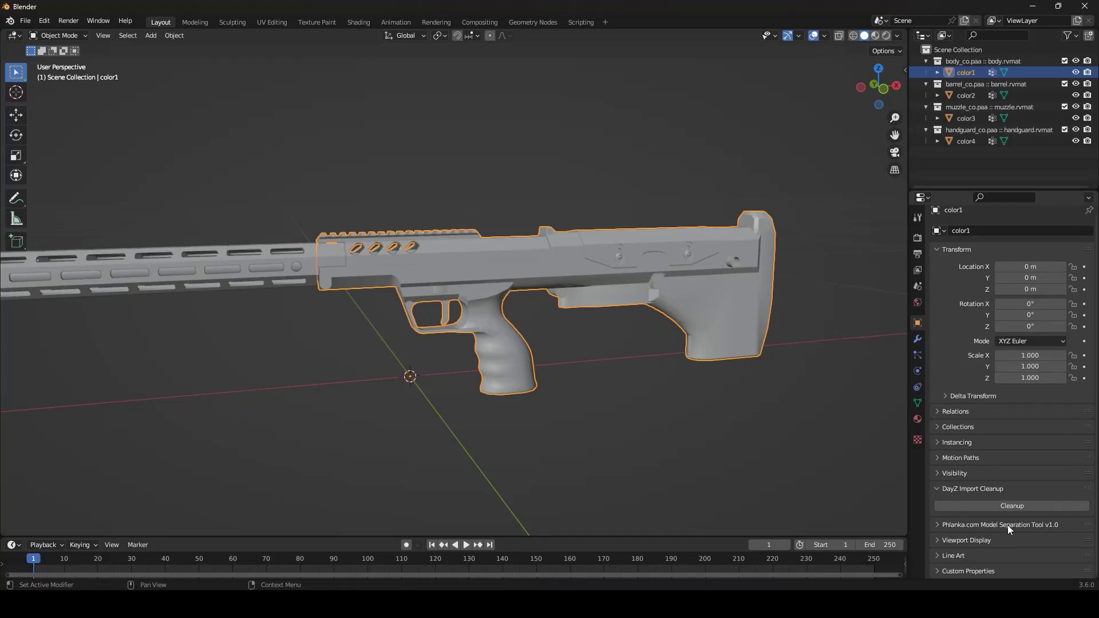
pyautogui.click(935, 525)
pyautogui.scroll(-5, 972, 493)
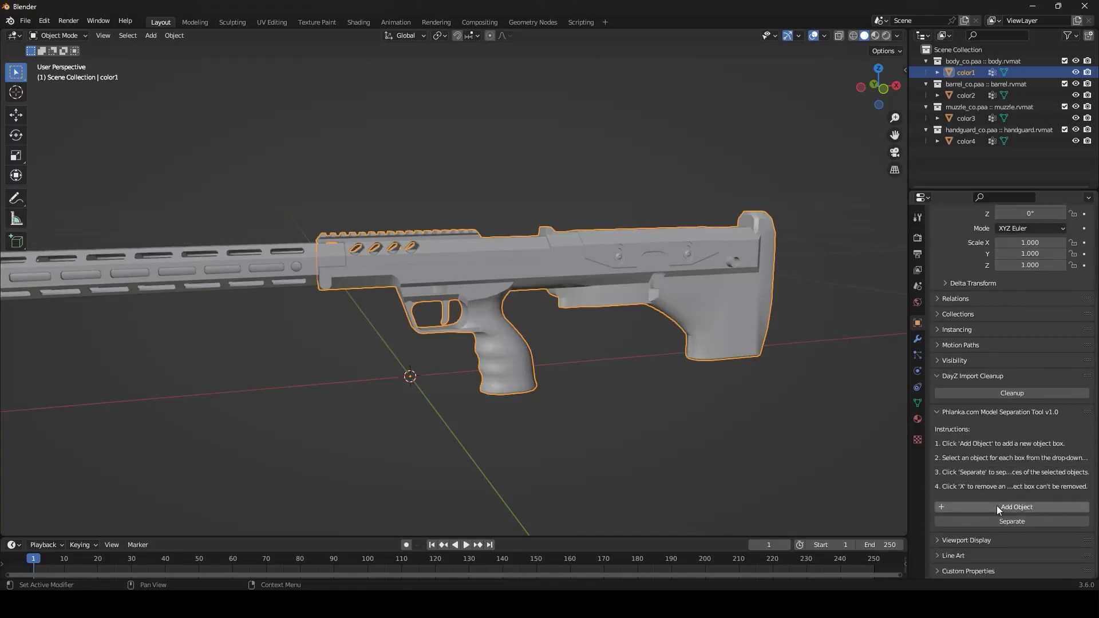
pyautogui.click(1016, 507)
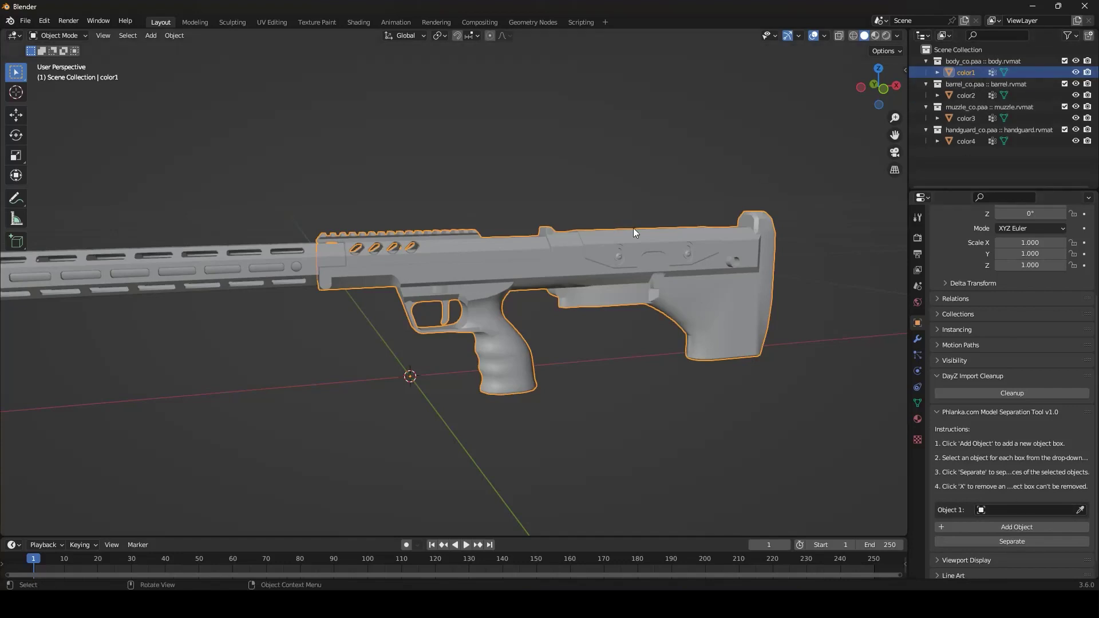
pyautogui.moveTo(966, 72); pyautogui.dragTo(1021, 509)
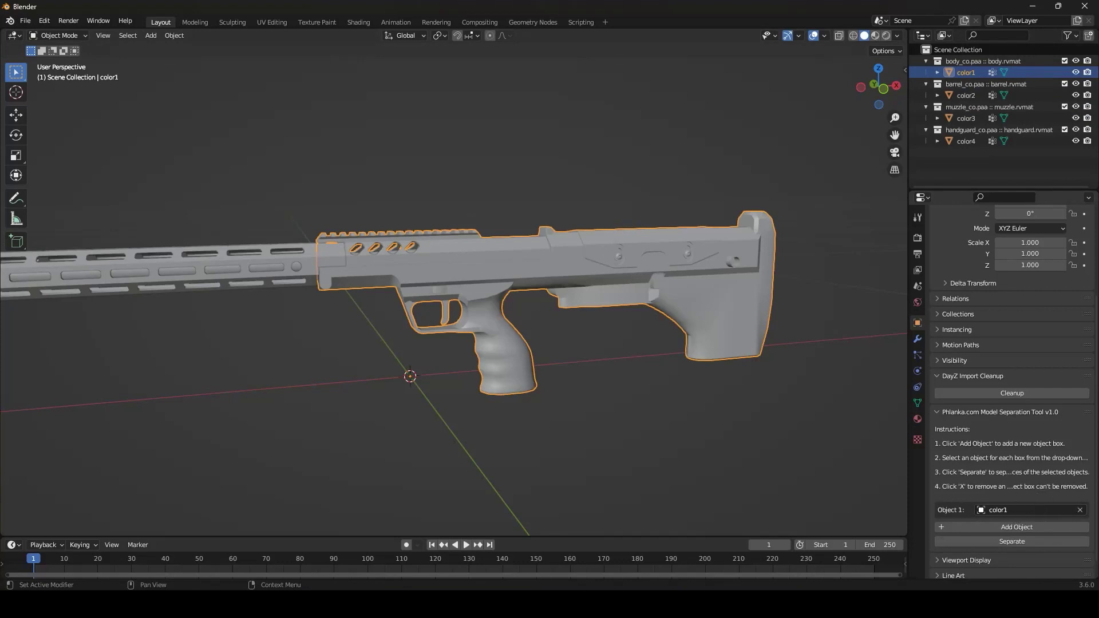
pyautogui.click(1019, 544)
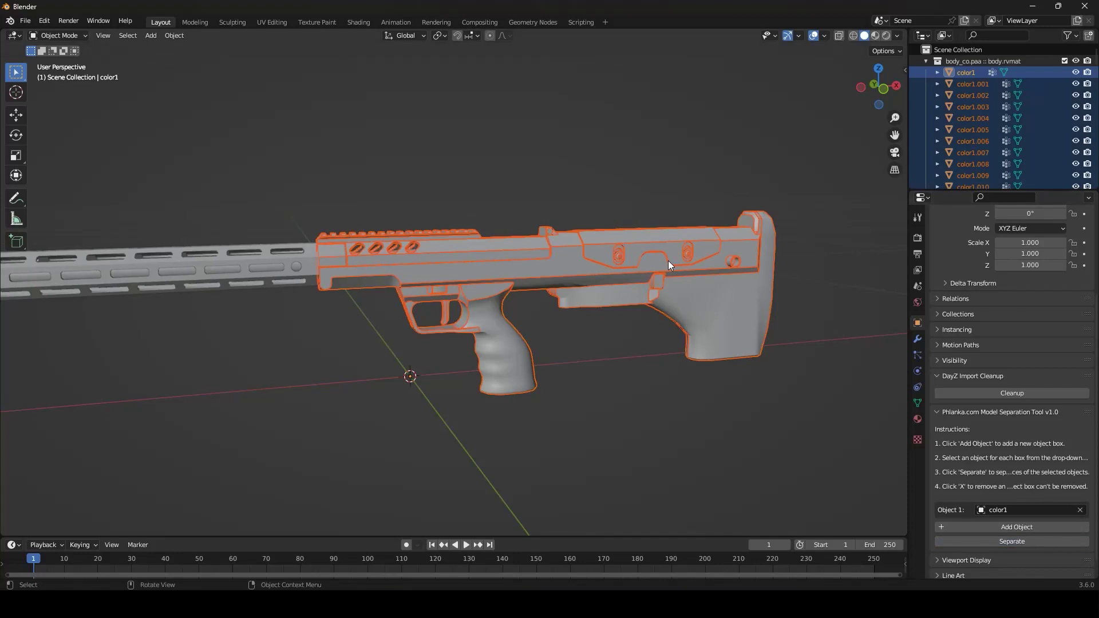
# - Examine the separated pieces of the rifle body by selecting individual parts along the side panels, stock and underside
pyautogui.click(644, 255)
pyautogui.click(486, 261)
pyautogui.click(443, 249)
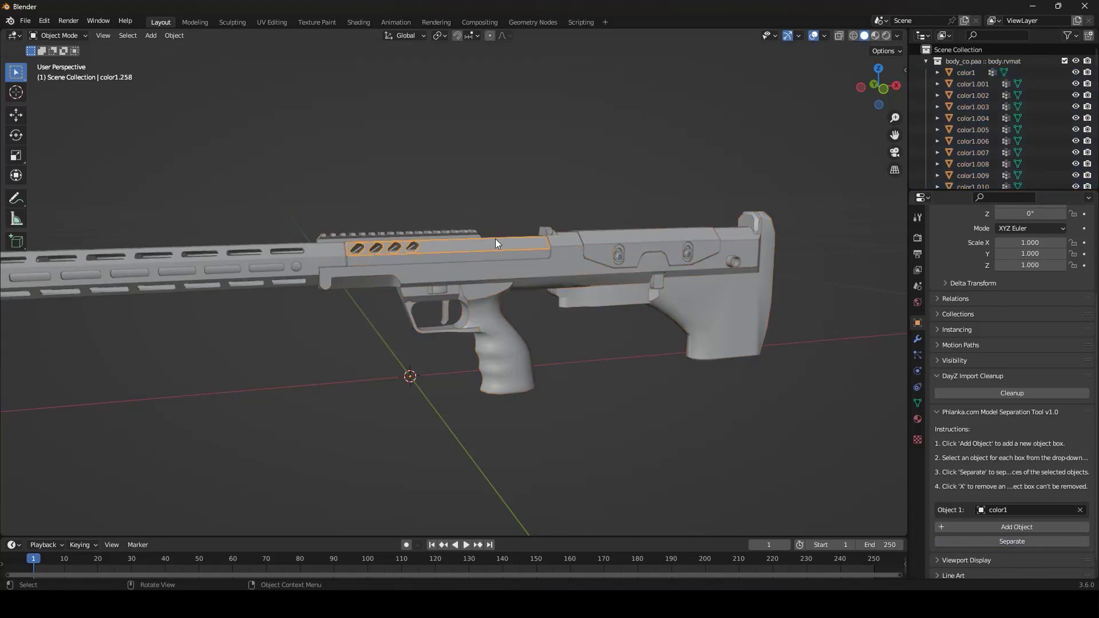
pyautogui.click(518, 259)
pyautogui.click(757, 232)
pyautogui.click(756, 233)
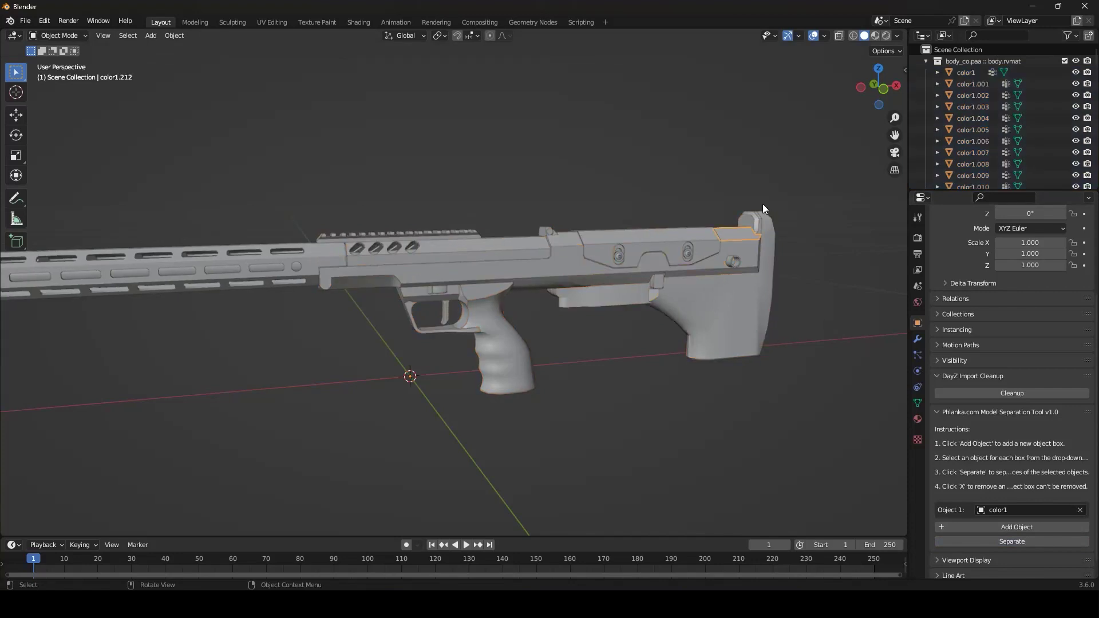
pyautogui.scroll(-10, 770, 256)
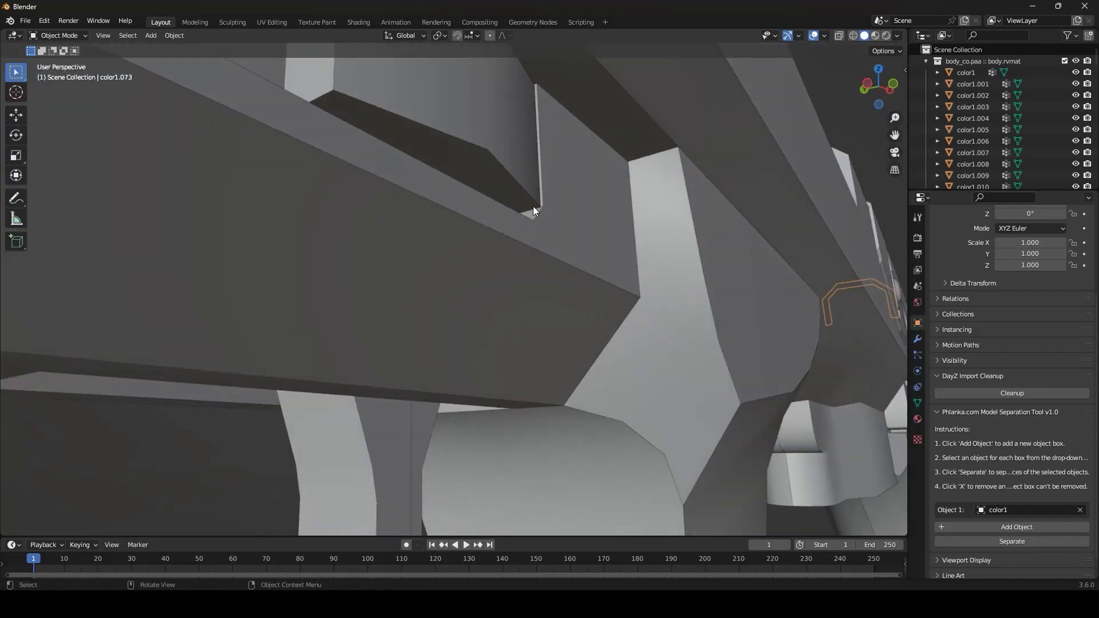
pyautogui.click(534, 211)
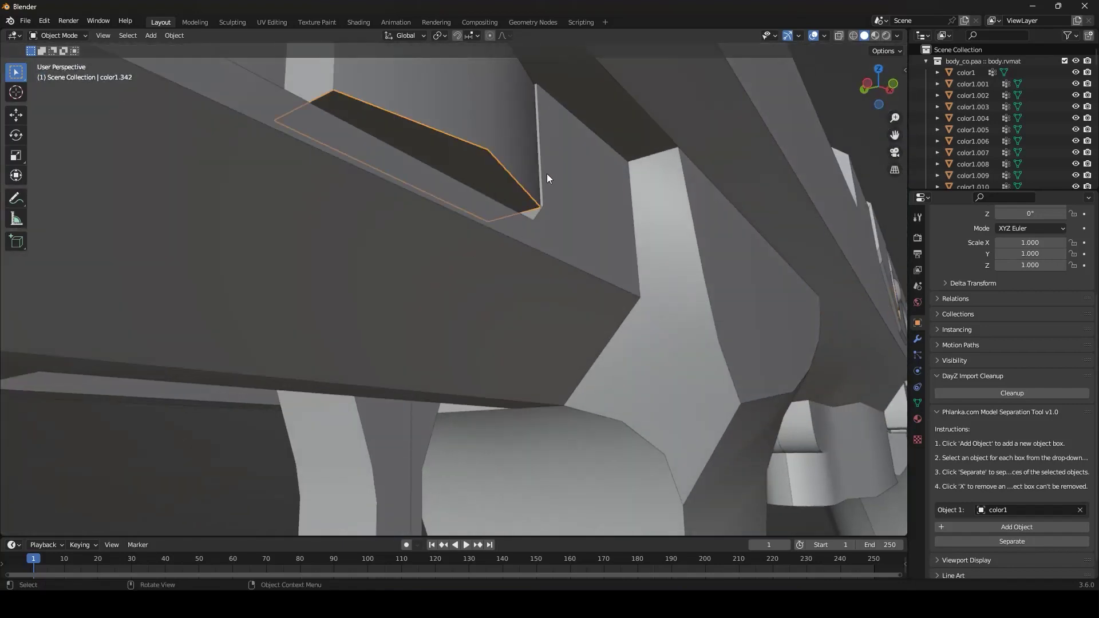
pyautogui.click(590, 201)
pyautogui.click(684, 249)
pyautogui.scroll(-5, 801, 249)
pyautogui.moveTo(756, 302); pyautogui.dragTo(620, 328, button='middle')
# - Select the individual separated tooth pieces along the top rail of the rifle body
pyautogui.click(417, 111)
pyautogui.keyDown('shift'); pyautogui.click(352, 128); pyautogui.keyUp('shift')
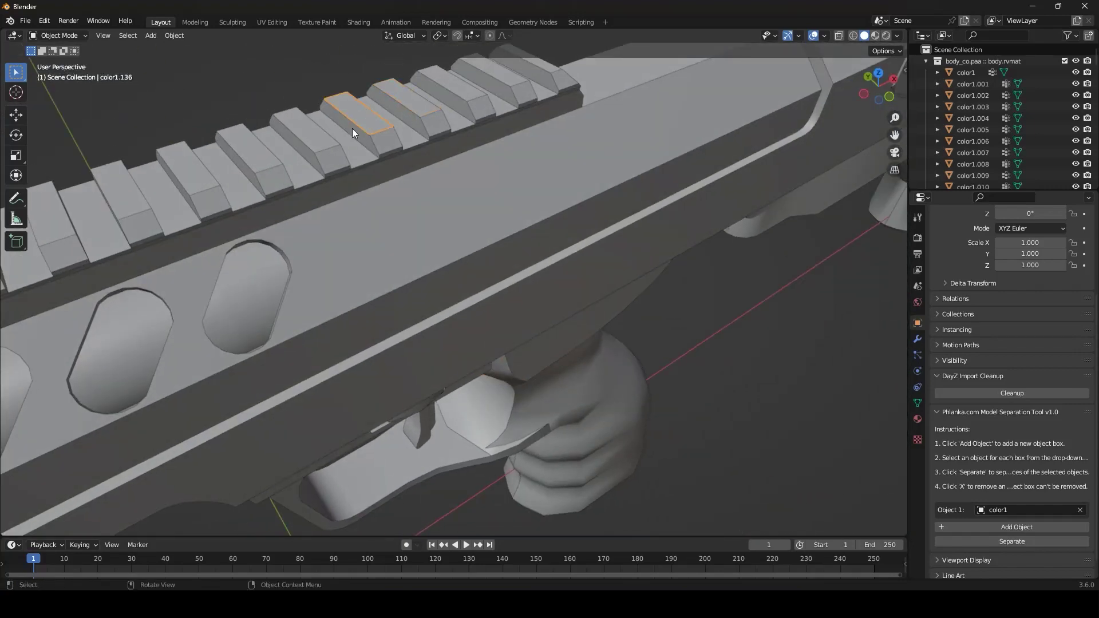
pyautogui.keyDown('shift'); pyautogui.click(304, 142); pyautogui.keyUp('shift')
pyautogui.keyDown('shift'); pyautogui.click(250, 153); pyautogui.keyUp('shift')
pyautogui.keyDown('shift'); pyautogui.click(194, 178); pyautogui.keyUp('shift')
pyautogui.keyDown('shift'); pyautogui.click(112, 194); pyautogui.keyUp('shift')
pyautogui.keyDown('shift'); pyautogui.click(67, 218); pyautogui.keyUp('shift')
pyautogui.moveTo(74, 218); pyautogui.dragTo(548, 217, button='middle')
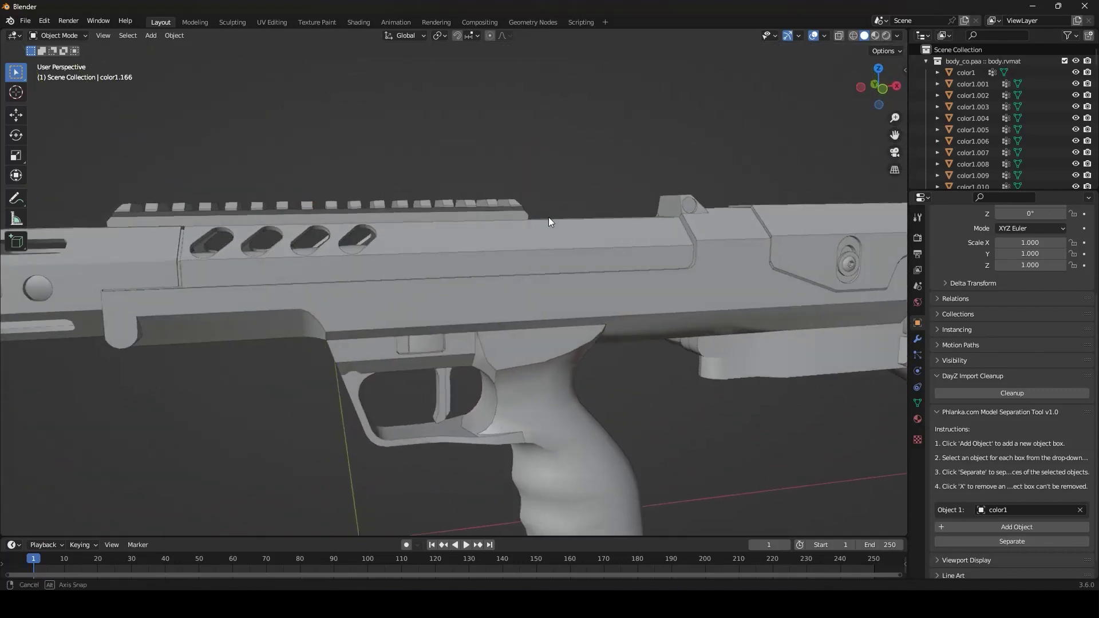
pyautogui.keyDown('shift'); pyautogui.moveTo(321, 214); pyautogui.dragTo(503, 260, button='middle'); pyautogui.keyUp('shift')
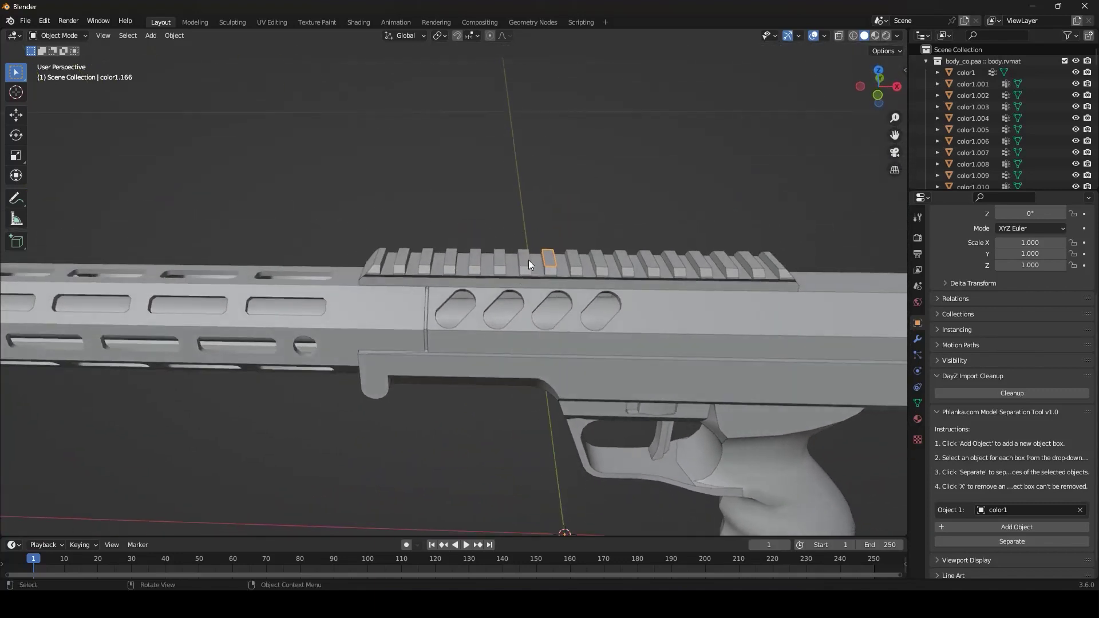
pyautogui.click(527, 260)
pyautogui.click(487, 261)
pyautogui.click(462, 259)
pyautogui.click(451, 258)
pyautogui.click(415, 263)
# - Try to join all top rail pieces into one object, box-selecting them in the front orthographic view
pyautogui.moveTo(575, 269); pyautogui.dragTo(609, 253, button='middle')
pyautogui.press('KP_1')
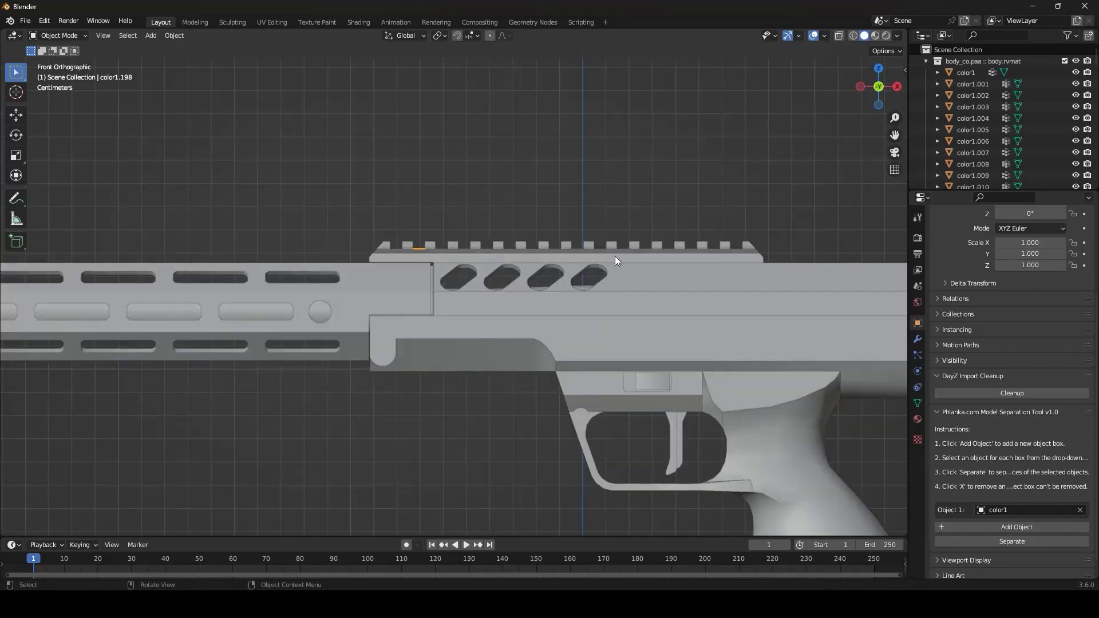
pyautogui.scroll(1, 615, 255)
pyautogui.keyDown('shift'); pyautogui.moveTo(730, 273); pyautogui.dragTo(612, 267, button='middle'); pyautogui.keyUp('shift')
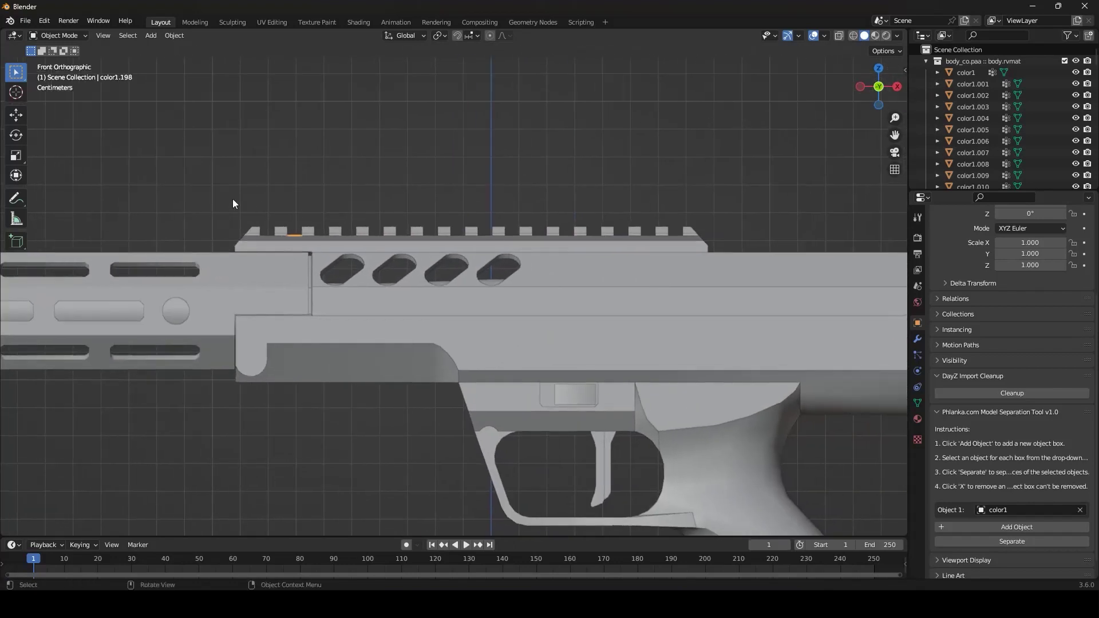
pyautogui.moveTo(205, 184); pyautogui.dragTo(812, 244)
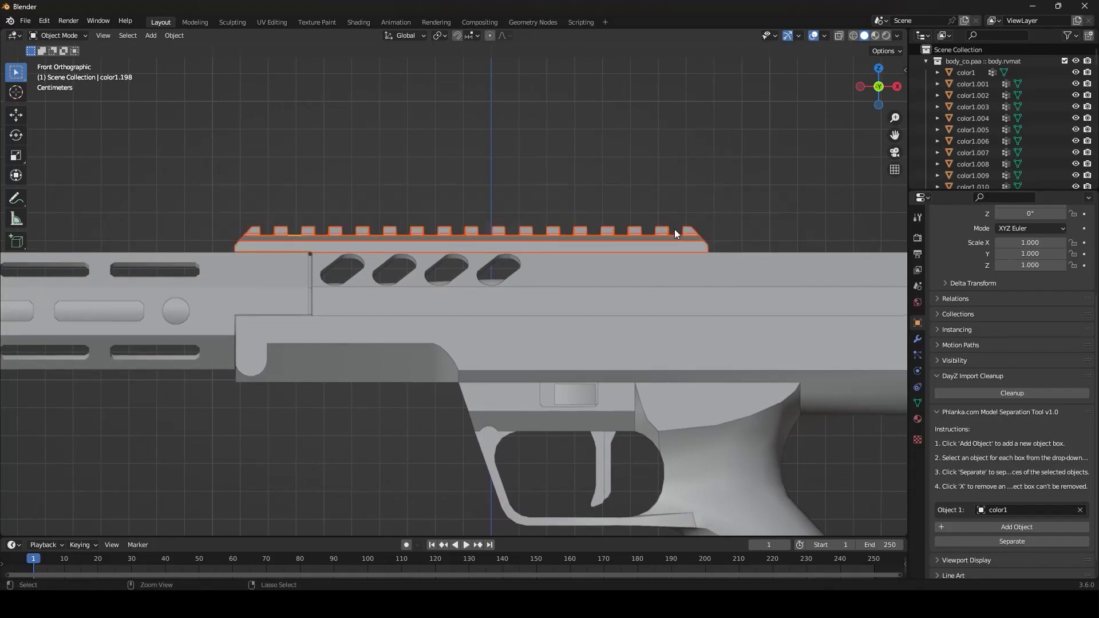
pyautogui.moveTo(643, 215); pyautogui.dragTo(685, 247, button='middle')
pyautogui.scroll(-5, 685, 247)
pyautogui.scroll(3, 707, 270)
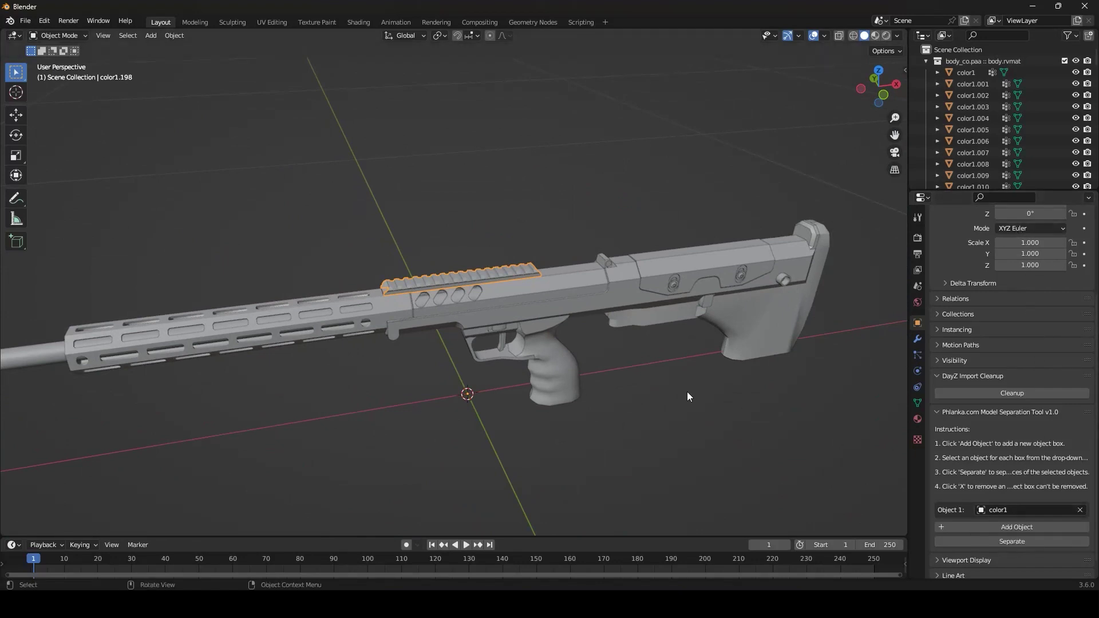
# - Undo the top rail joining, the piece selections and the separation, back to the single rifle body object color1
pyautogui.hotkey('ctrl', 'z')
pyautogui.hotkey('ctrl', 'z')
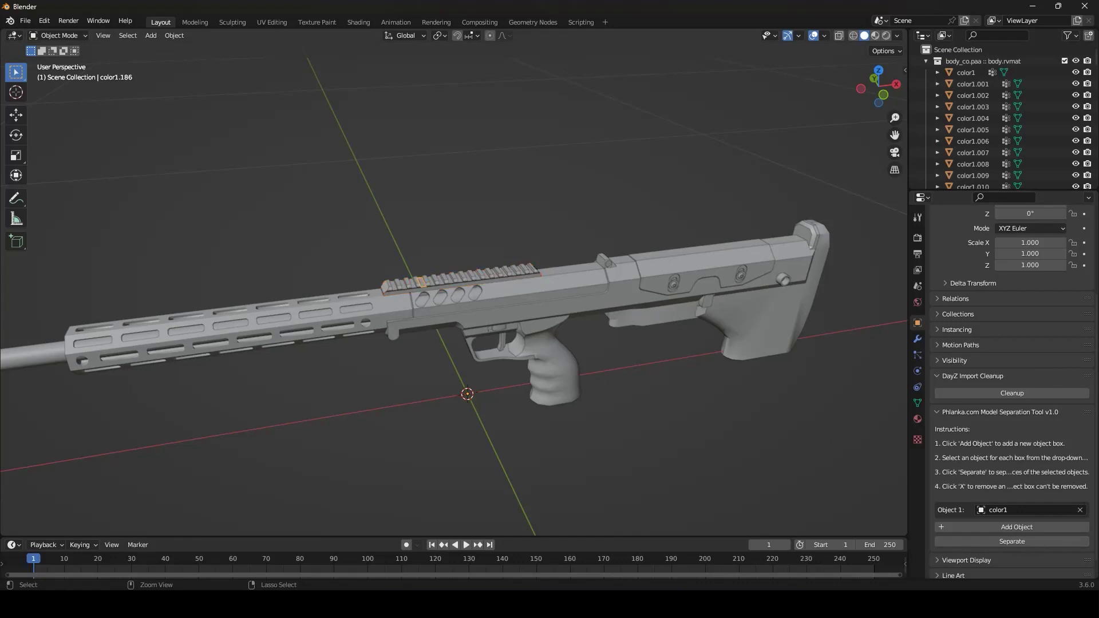
pyautogui.click(453, 276)
pyautogui.hotkey('ctrl', 'z')
pyautogui.hotkey('ctrl', 'z')
pyautogui.hotkey('ctrl', 'z')
pyautogui.hotkey('ctrl', 'z')
pyautogui.hotkey('ctrl', 'z')
pyautogui.hotkey('ctrl', 'z')
pyautogui.hotkey('ctrl', 'j')
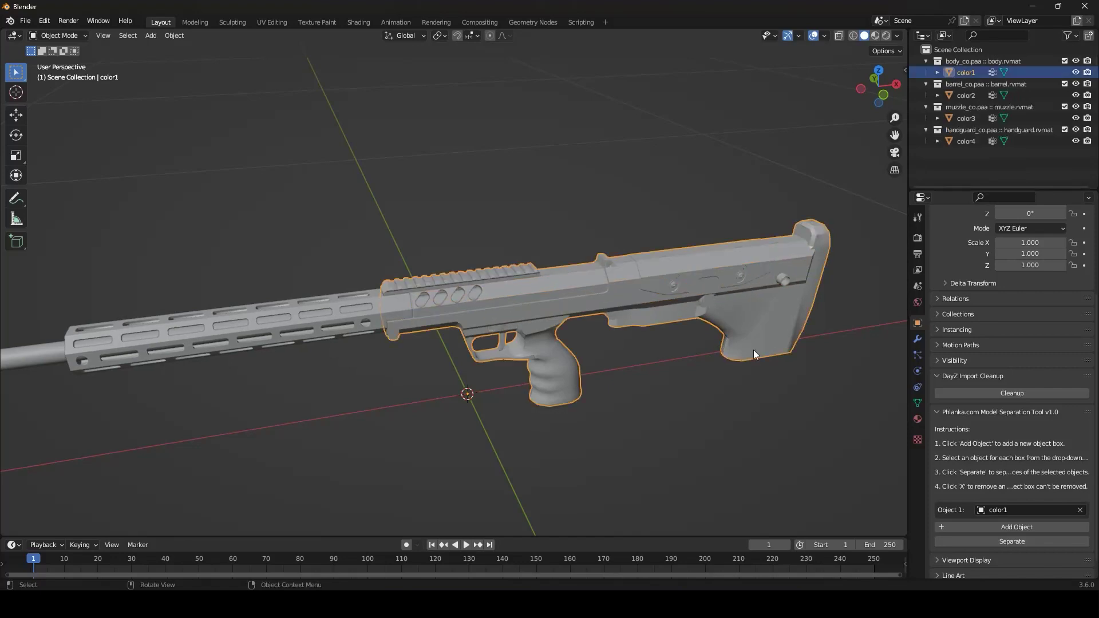
# - Add color2, color3 and color4 as Objects 2, 3 and 4 in the Model Separation Tool and separate all four objects
pyautogui.click(1028, 526)
pyautogui.moveTo(965, 95); pyautogui.dragTo(1004, 527)
pyautogui.click(1025, 547)
pyautogui.scroll(-3, 1026, 515)
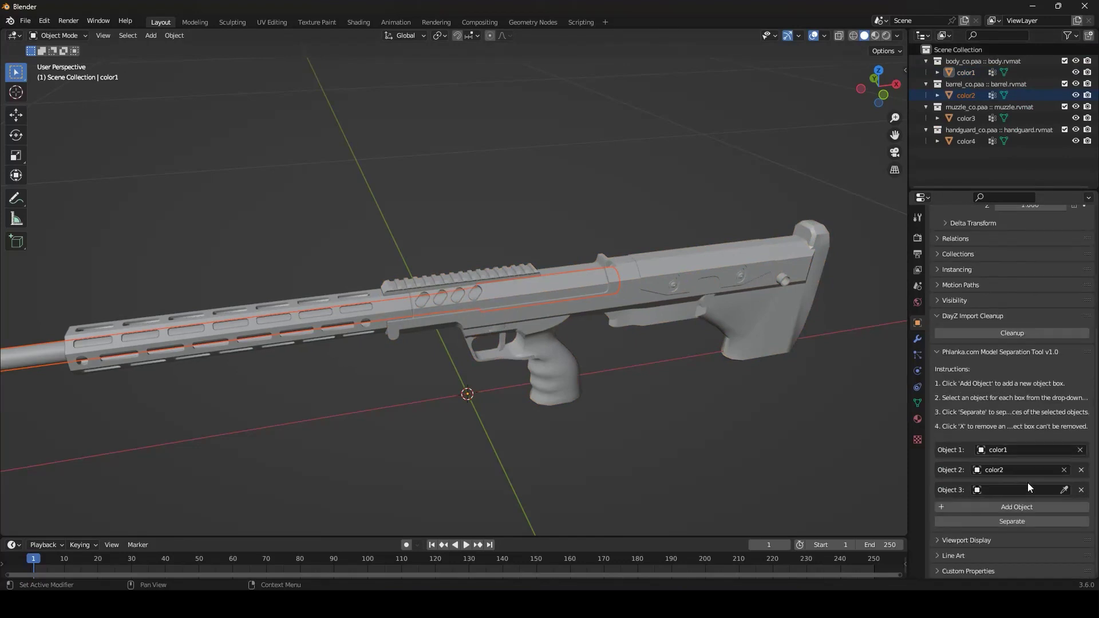
pyautogui.moveTo(967, 118); pyautogui.dragTo(1007, 488)
pyautogui.click(1009, 507)
pyautogui.moveTo(965, 141); pyautogui.dragTo(1007, 507)
pyautogui.click(1021, 541)
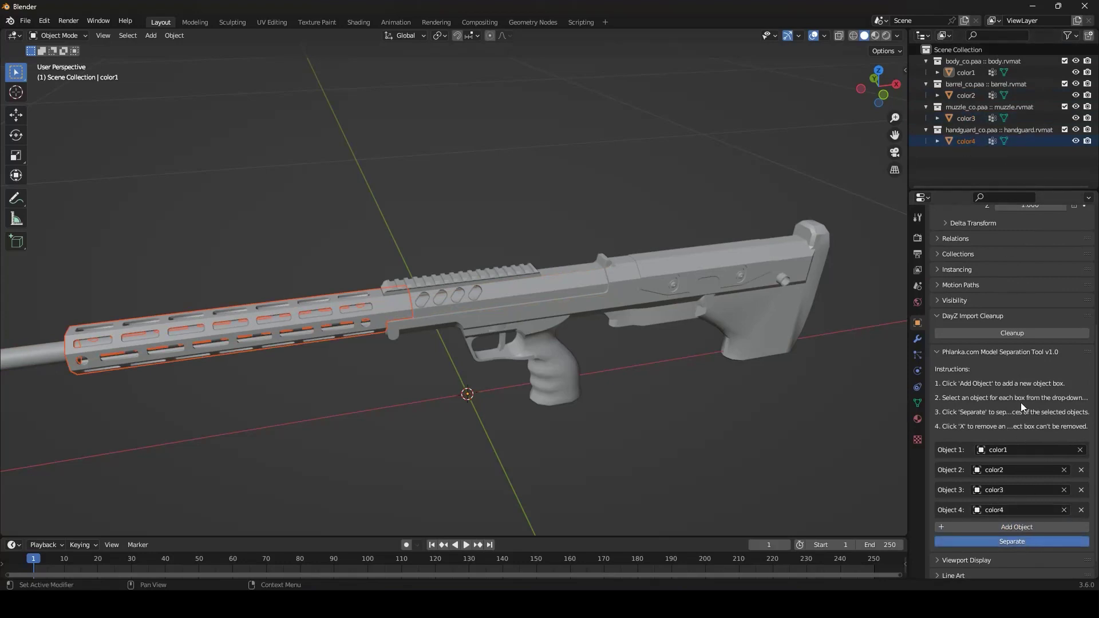
# - Enlarge the scene object list, look through the separated color1 to color4 pieces and select color2.036
pyautogui.moveTo(994, 191); pyautogui.dragTo(999, 479)
pyautogui.scroll(-11, 1001, 260)
pyautogui.scroll(-15, 1001, 263)
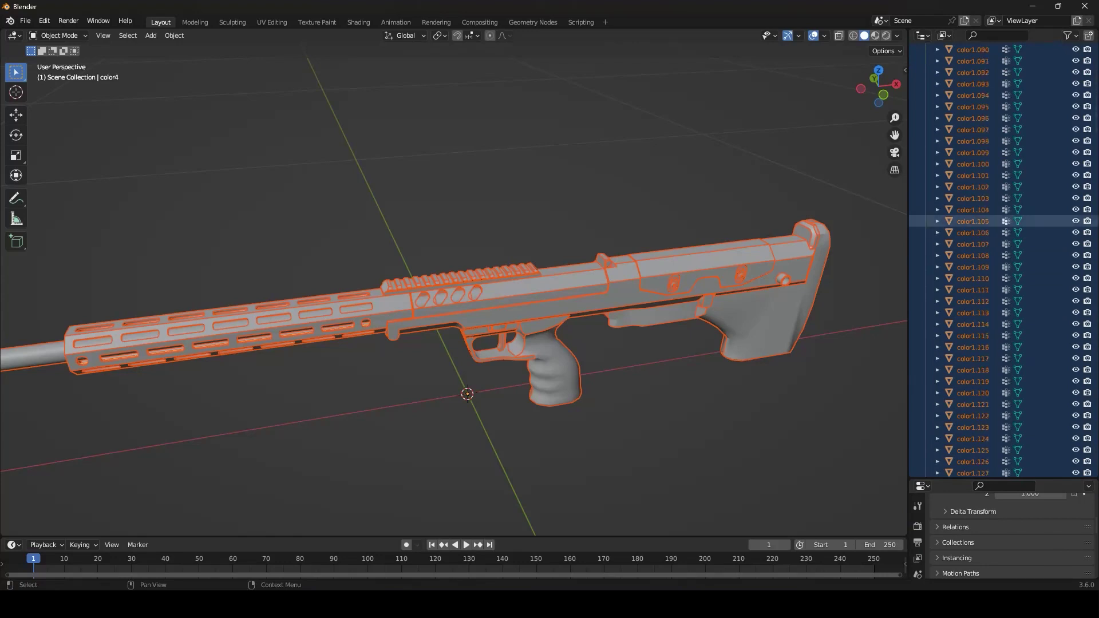
pyautogui.scroll(-10, 1001, 266)
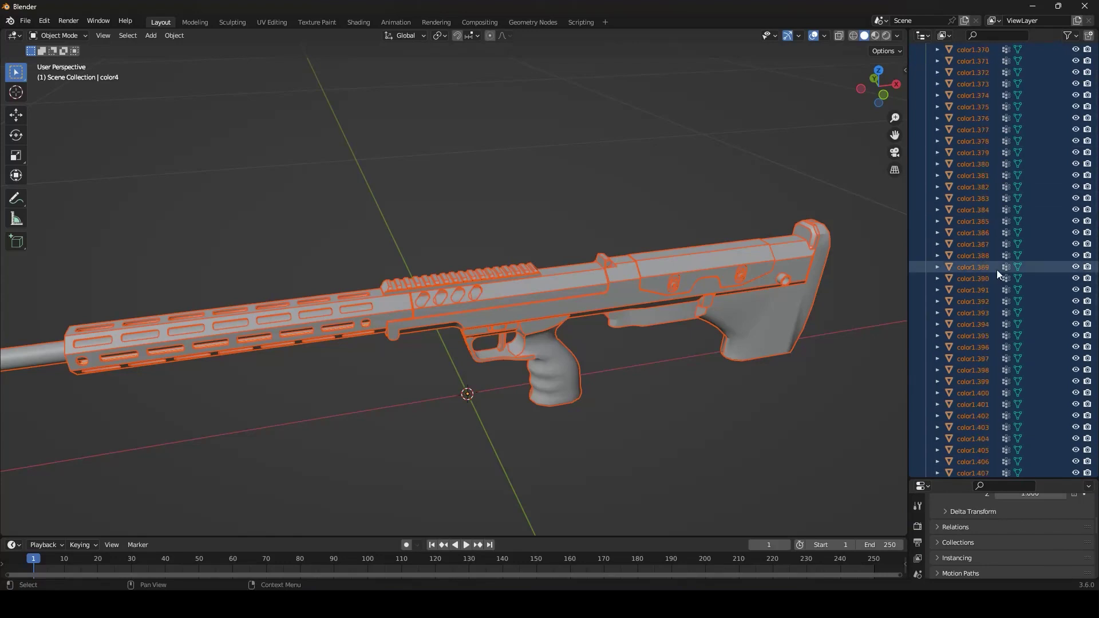
pyautogui.scroll(-10, 997, 270)
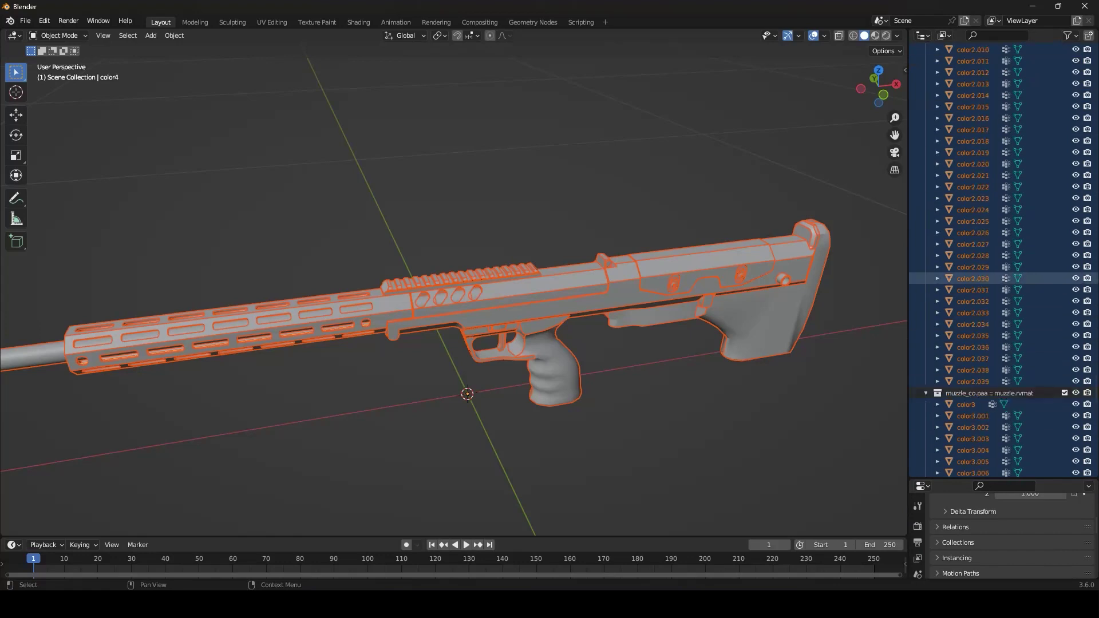
pyautogui.scroll(-4, 984, 258)
pyautogui.click(972, 233)
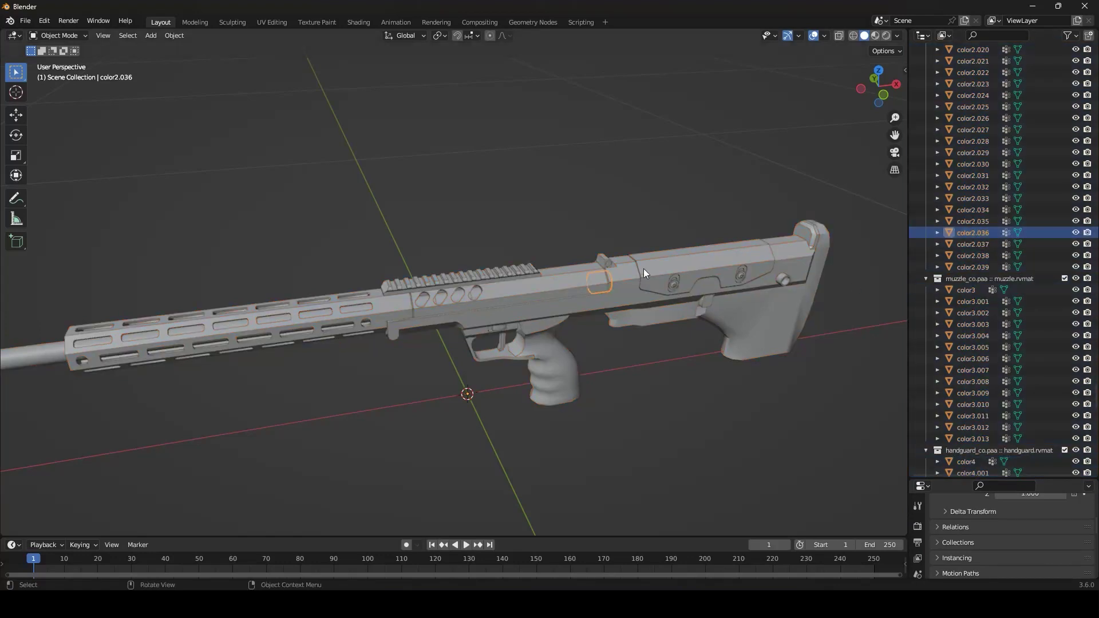
# - Examine the separated pieces of the side panel's screw, selecting its head and the individual hex socket faces
pyautogui.scroll(5, 646, 270)
pyautogui.moveTo(763, 284); pyautogui.dragTo(324, 194, button='middle')
pyautogui.click(507, 234)
pyautogui.scroll(6, 513, 236)
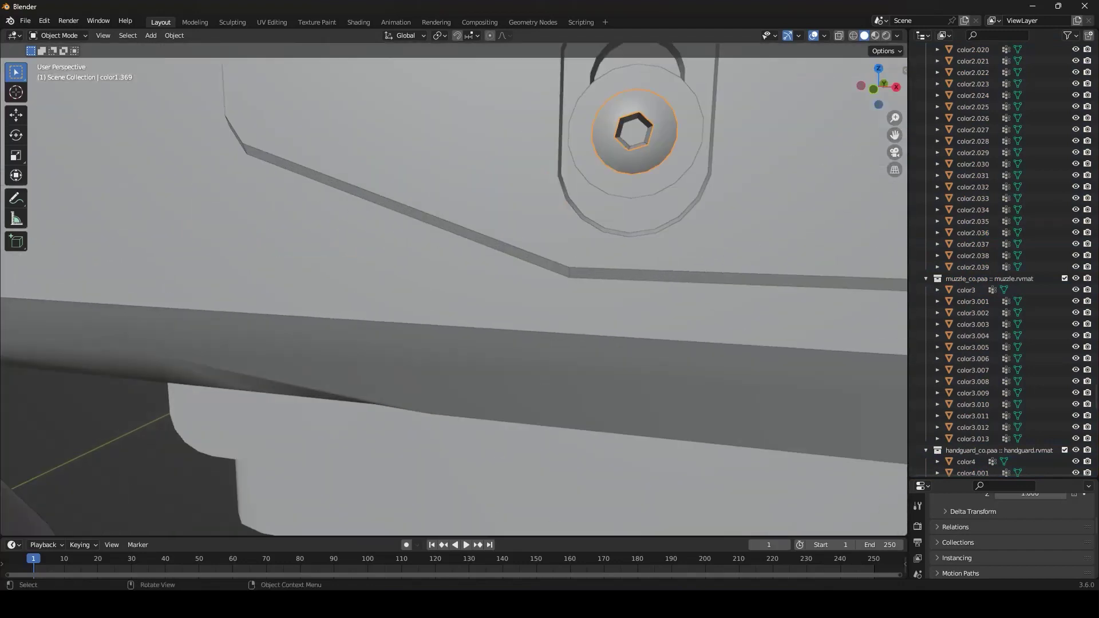
pyautogui.keyDown('shift'); pyautogui.moveTo(635, 163); pyautogui.dragTo(579, 223, button='middle'); pyautogui.keyUp('shift')
pyautogui.click(569, 202)
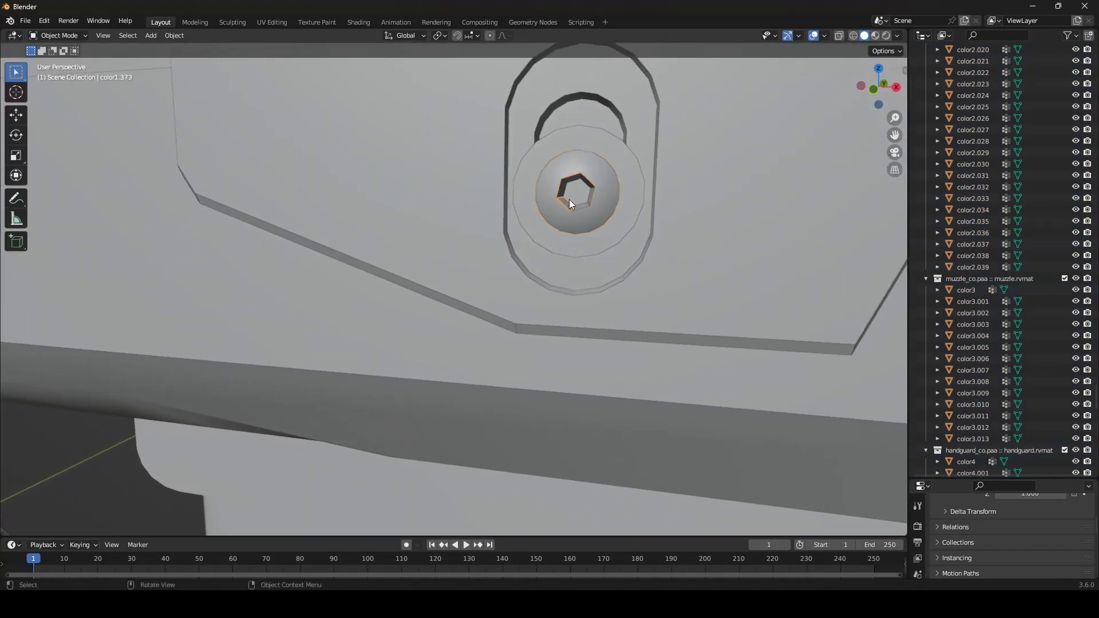
pyautogui.click(571, 171)
pyautogui.click(575, 179)
pyautogui.click(563, 186)
pyautogui.click(574, 205)
pyautogui.keyDown('shift'); pyautogui.moveTo(596, 207); pyautogui.dragTo(712, 235, button='middle'); pyautogui.keyUp('shift')
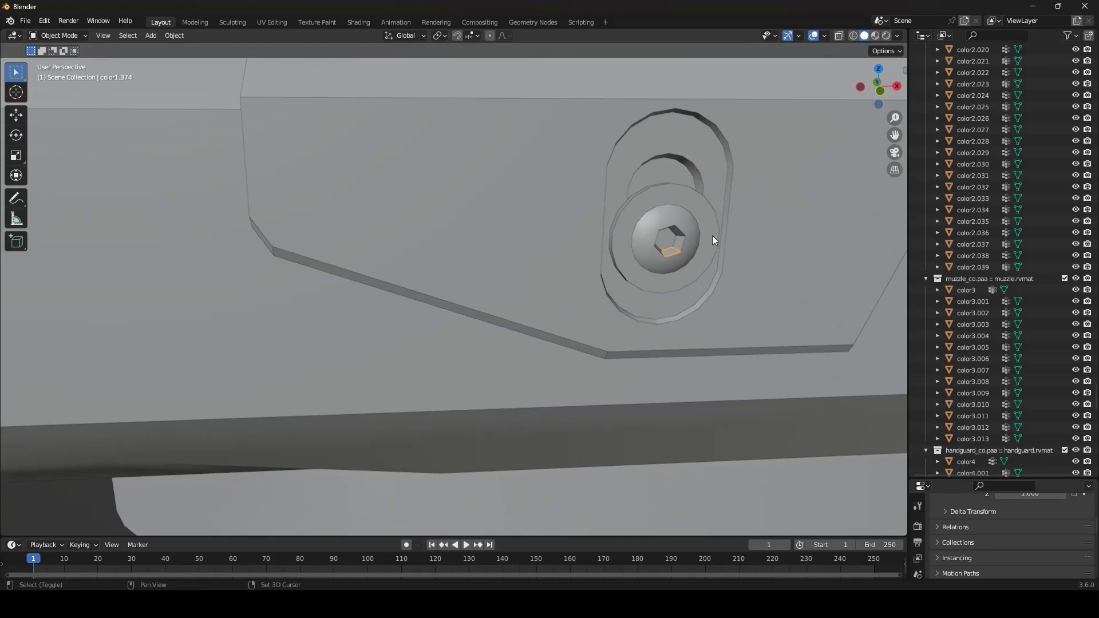
# - Try to join the separate hex socket faces of the side panel's screw into one object
pyautogui.click(679, 235)
pyautogui.keyDown('shift'); pyautogui.click(663, 247); pyautogui.keyUp('shift')
pyautogui.keyDown('shift'); pyautogui.click(676, 236); pyautogui.keyUp('shift')
pyautogui.hotkey('ctrl', 'j')
# - Examine the separated handguard from several sides, selecting one of its upper slot pieces, and view the whole rifle
pyautogui.scroll(-10, 715, 237)
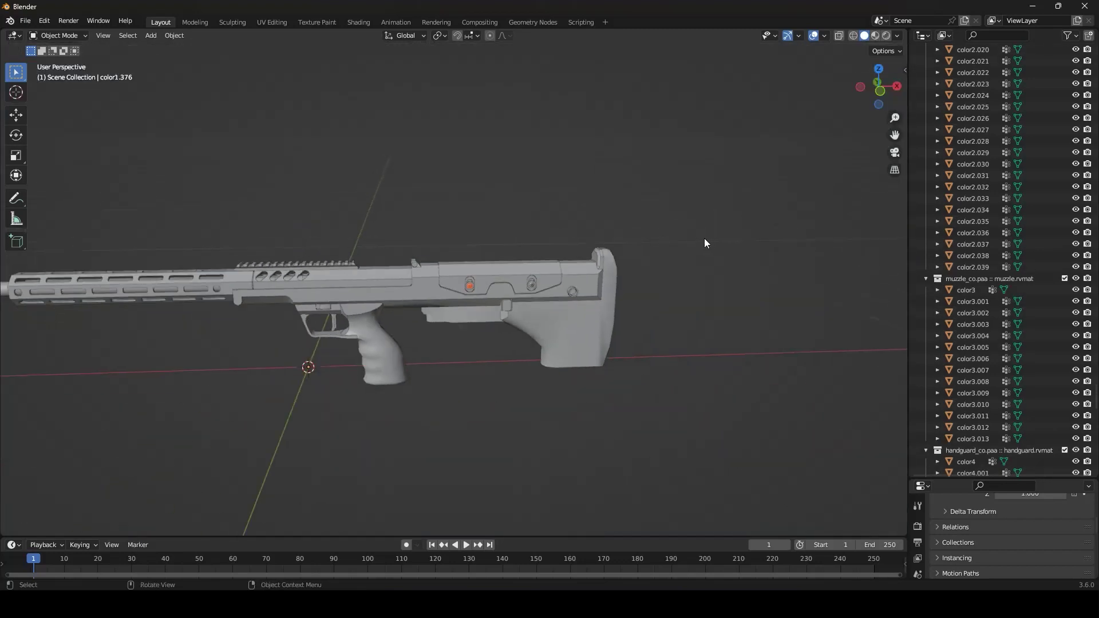
pyautogui.moveTo(703, 239); pyautogui.dragTo(620, 194, button='middle')
pyautogui.scroll(8, 624, 194)
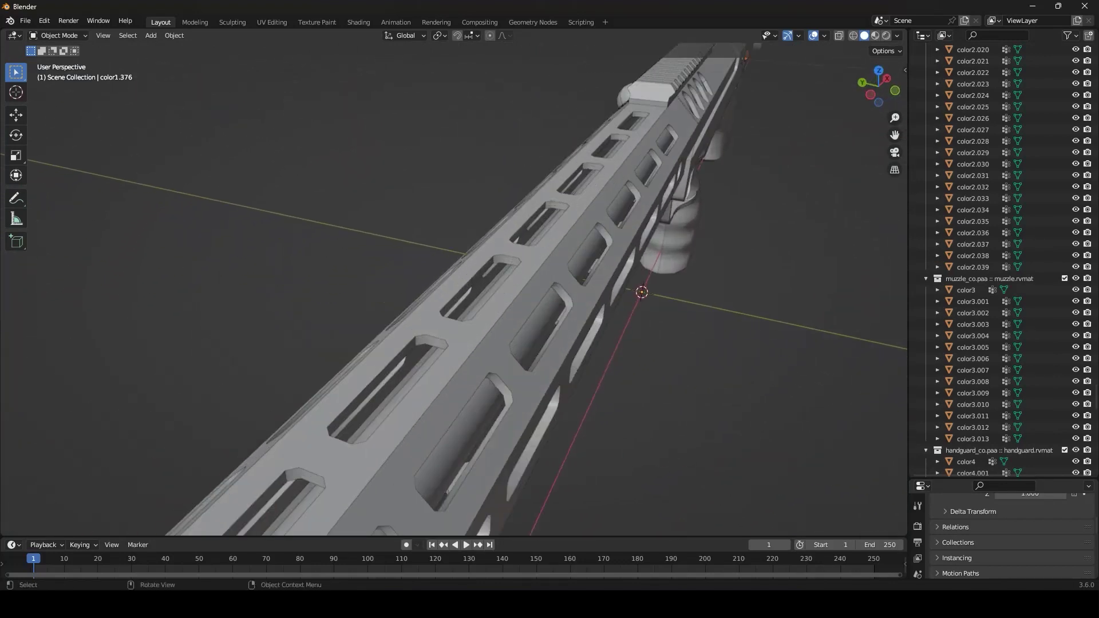
pyautogui.click(539, 212)
pyautogui.moveTo(757, 225); pyautogui.dragTo(510, 224, button='middle')
pyautogui.scroll(-5, 493, 212)
pyautogui.moveTo(641, 246); pyautogui.dragTo(617, 266, button='middle')
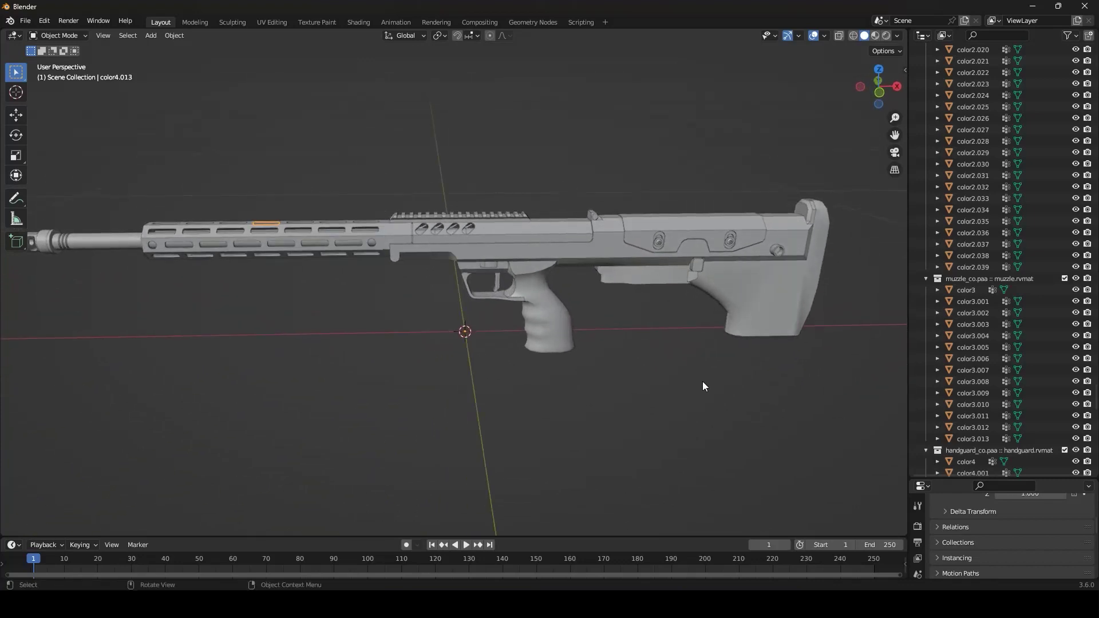